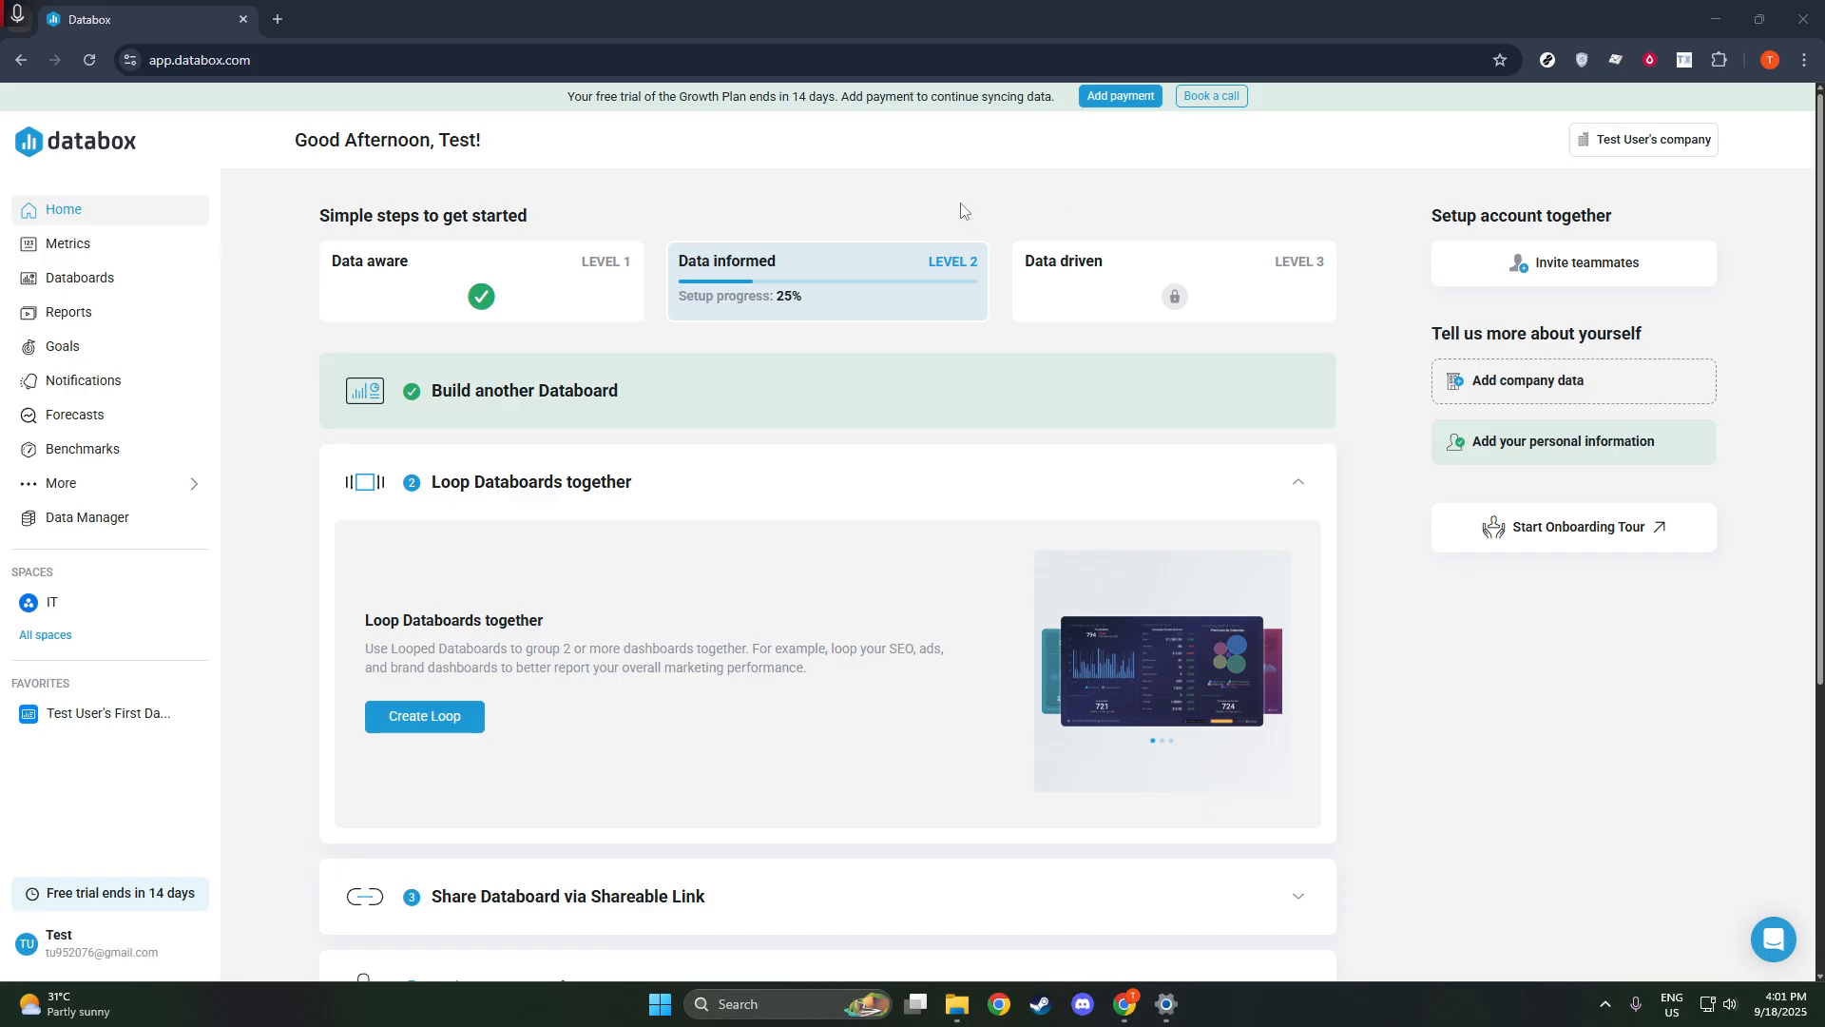
- Create a new Databoard and have AI complete it as a Social media engagement board
click(88, 280)
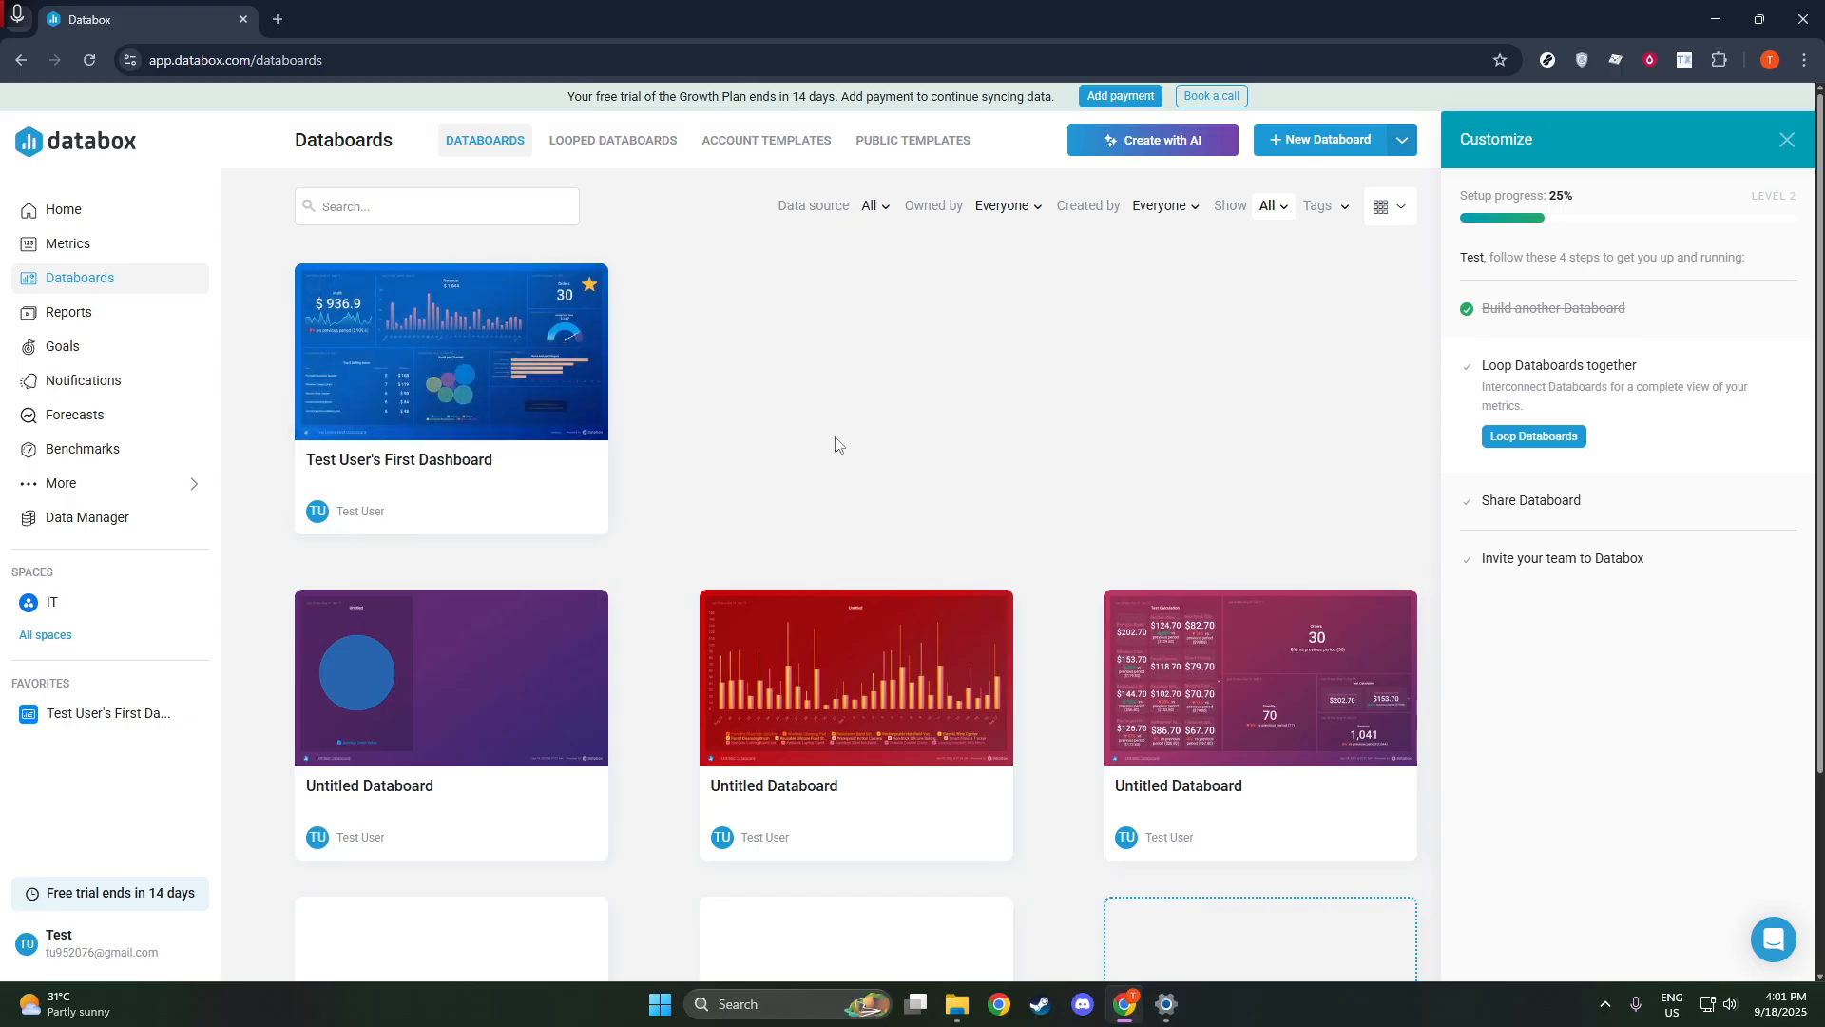
click(1272, 149)
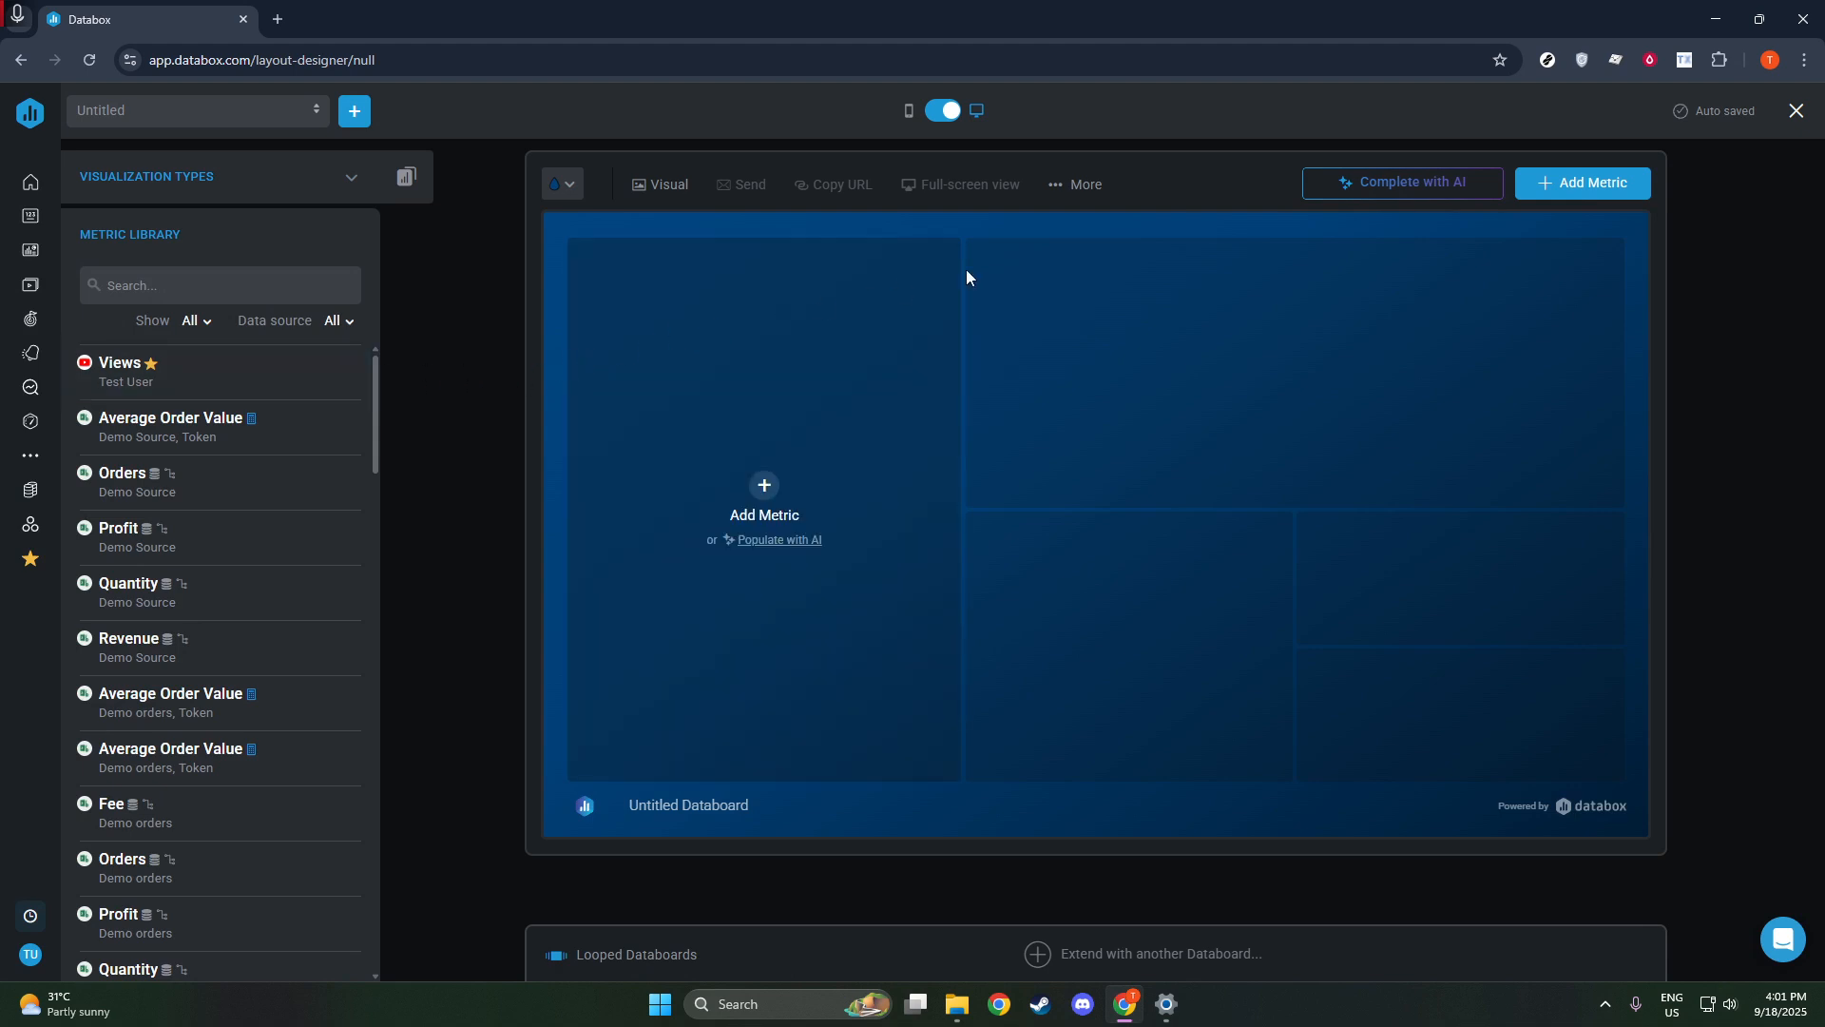
click(1342, 192)
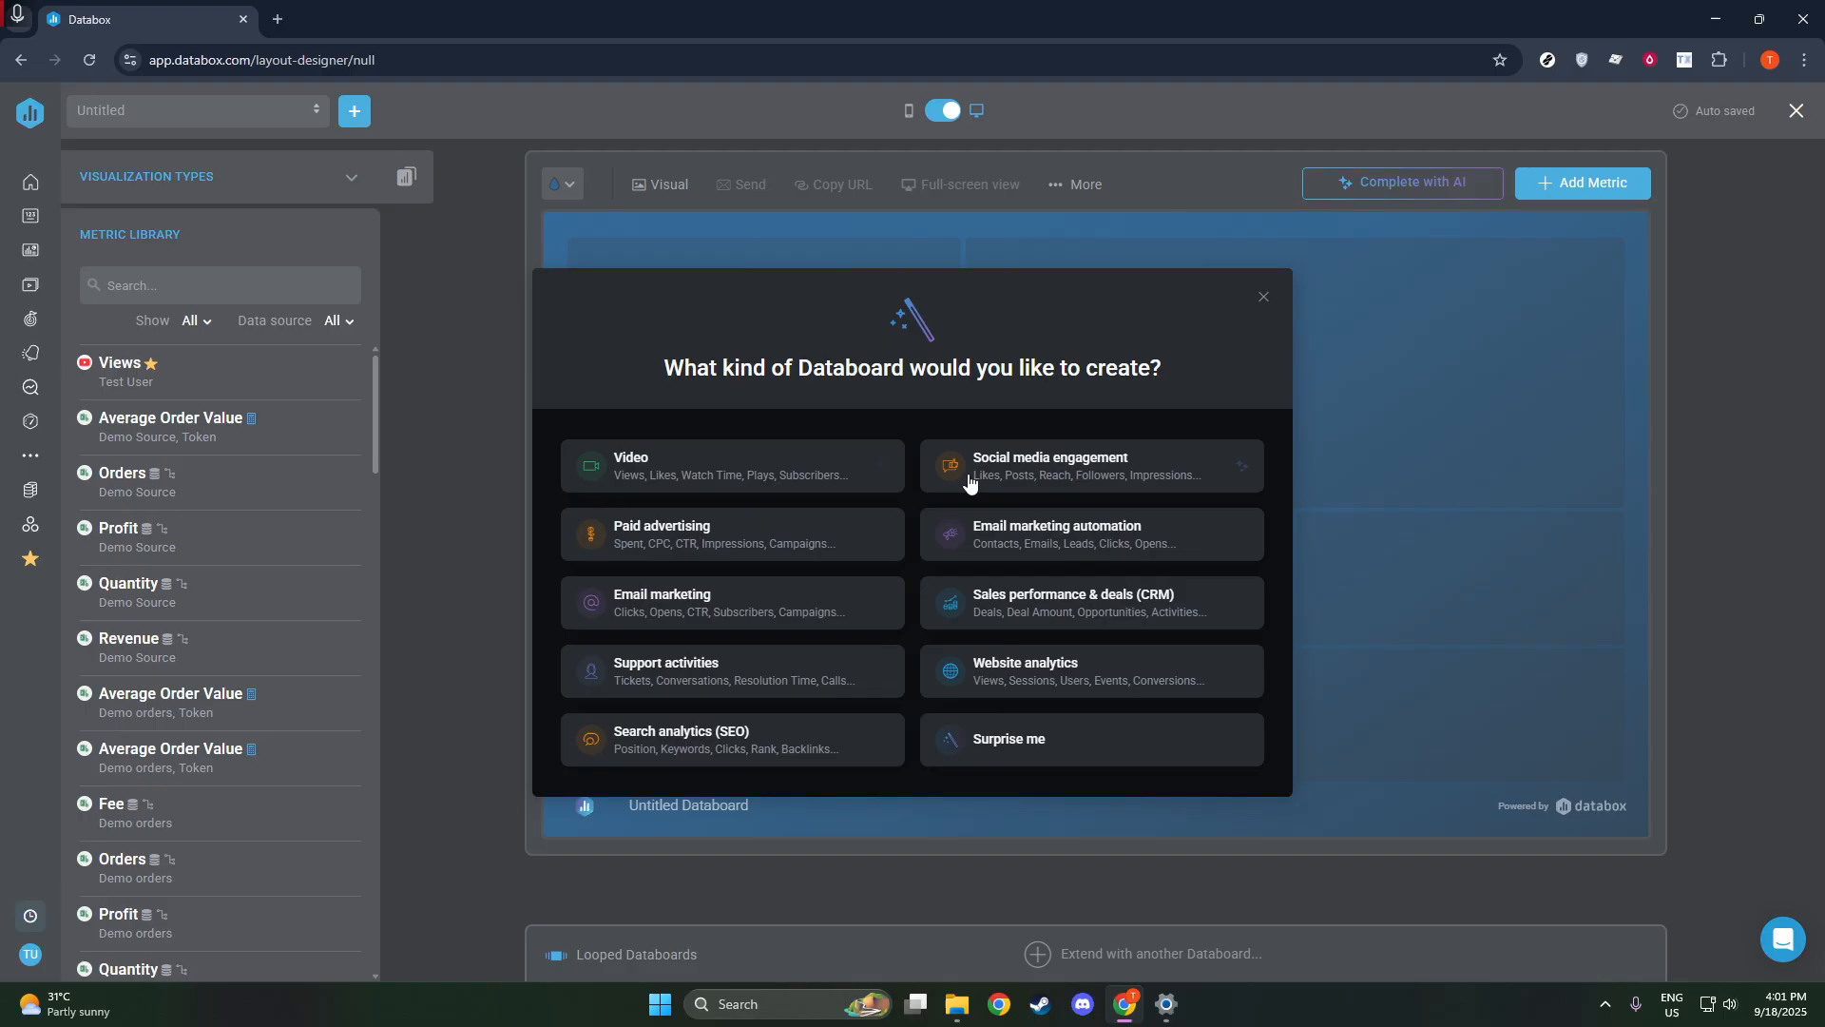
click(1012, 458)
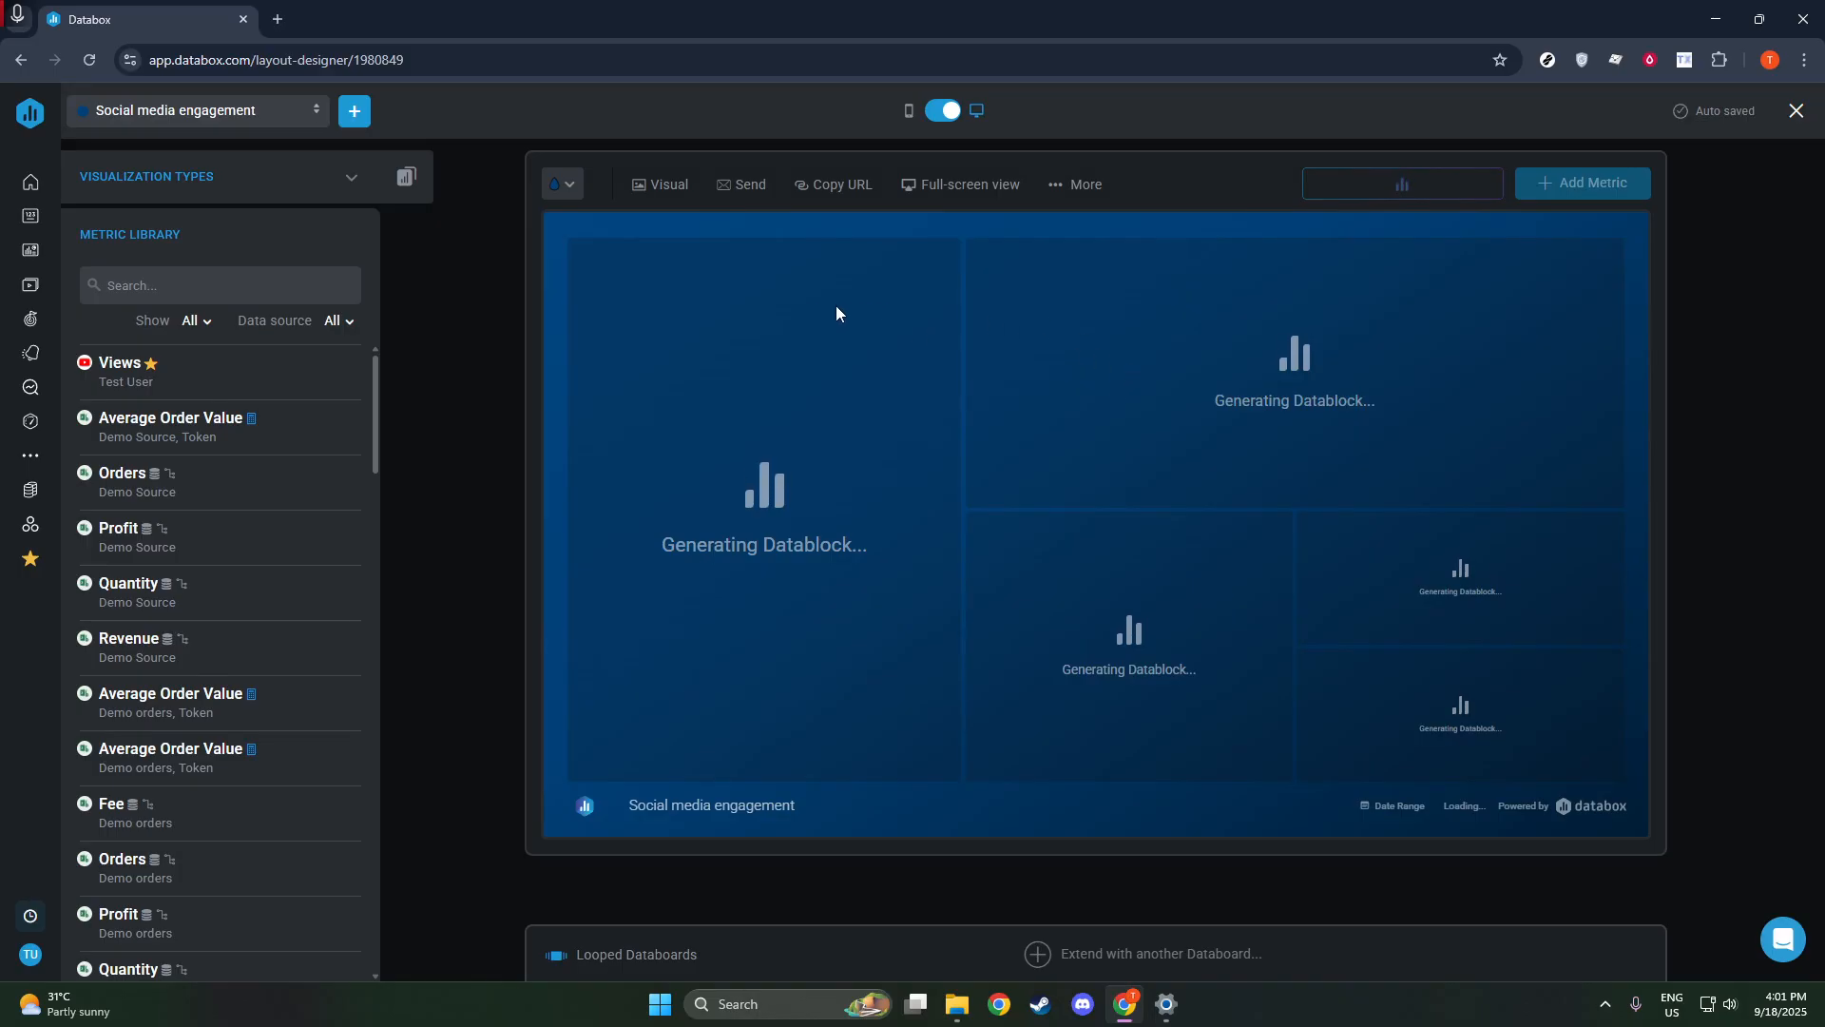
- Start another blank Databoard, add Views to its tall datablock, and try adding Average Order Value to the wide block
click(356, 114)
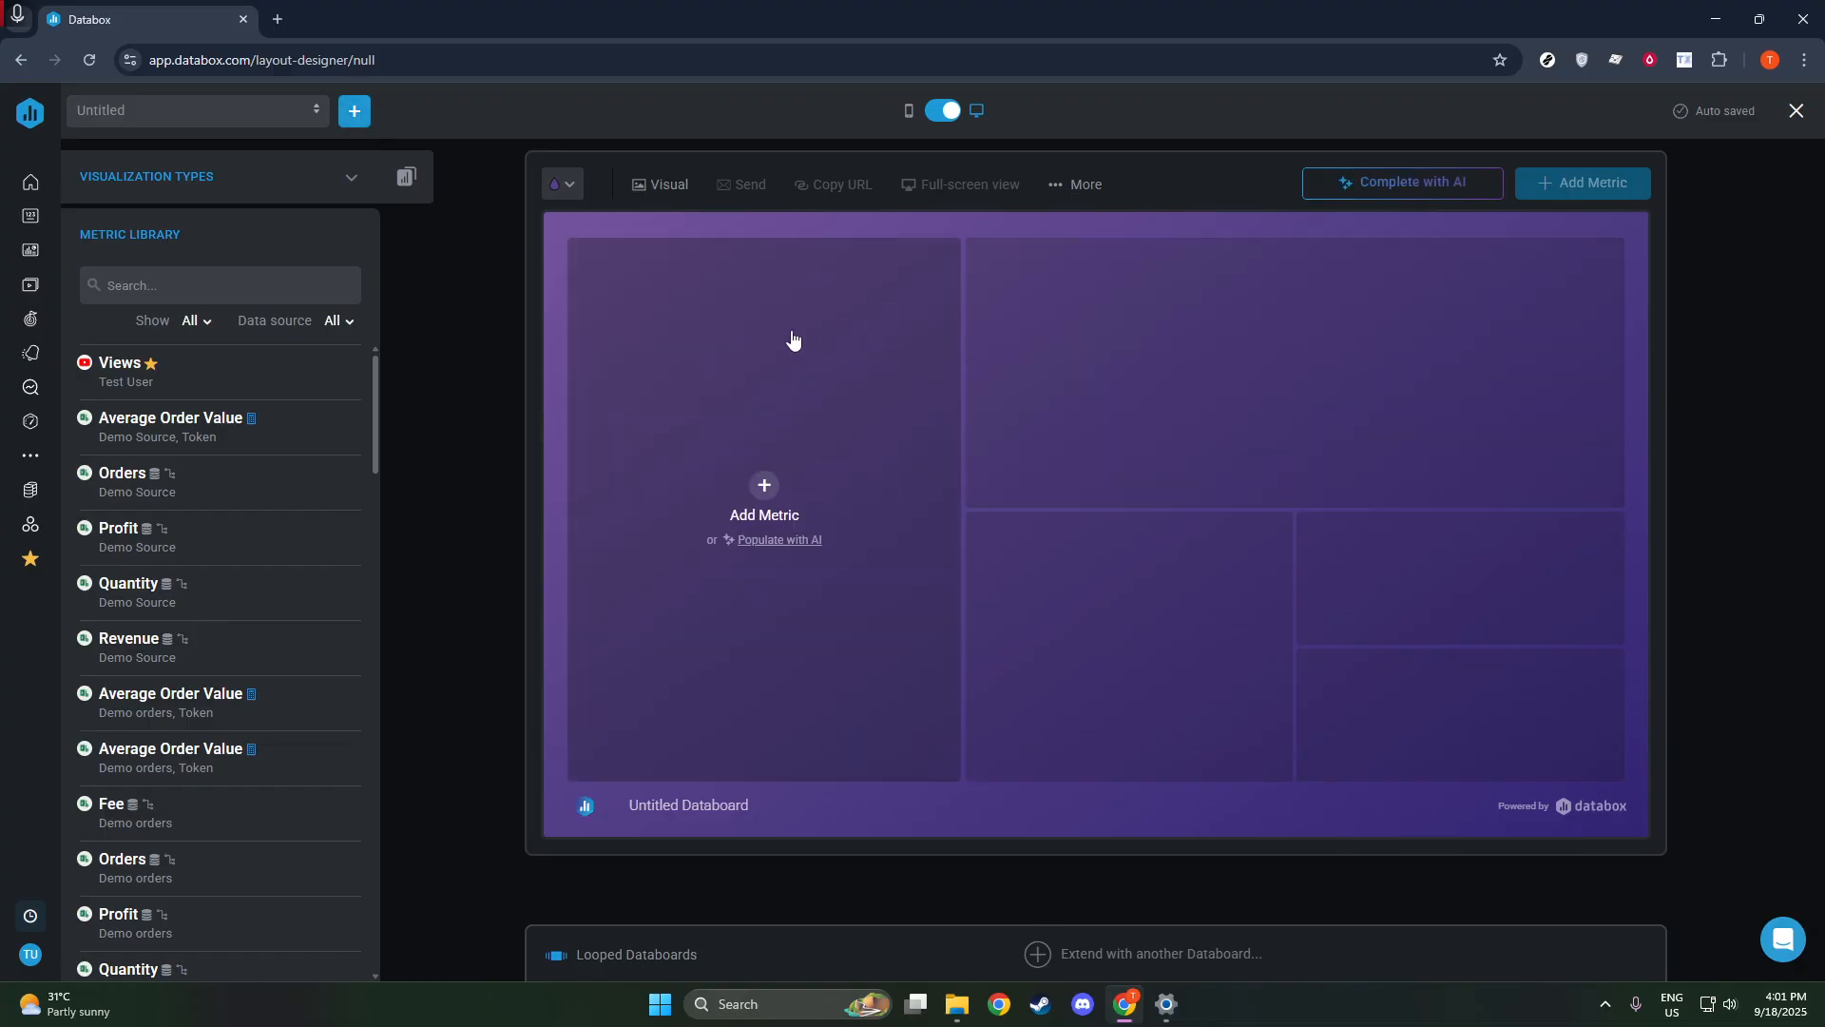
click(778, 442)
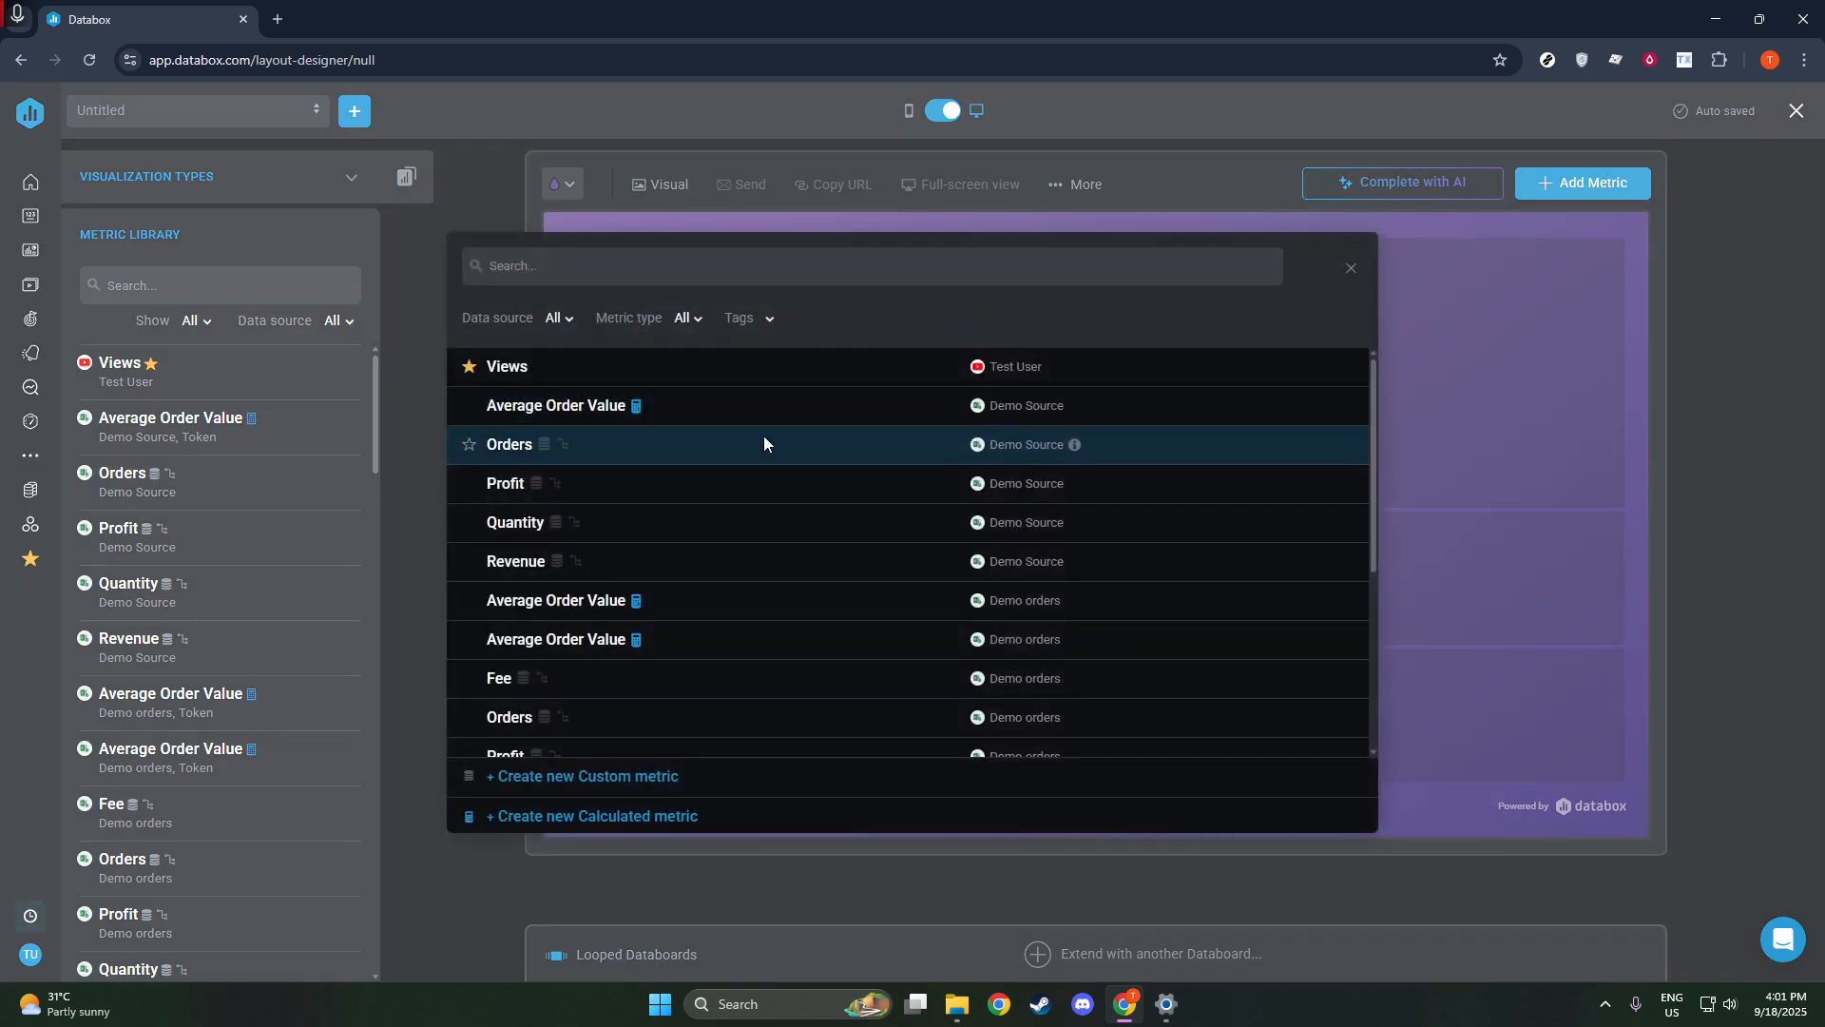
click(516, 375)
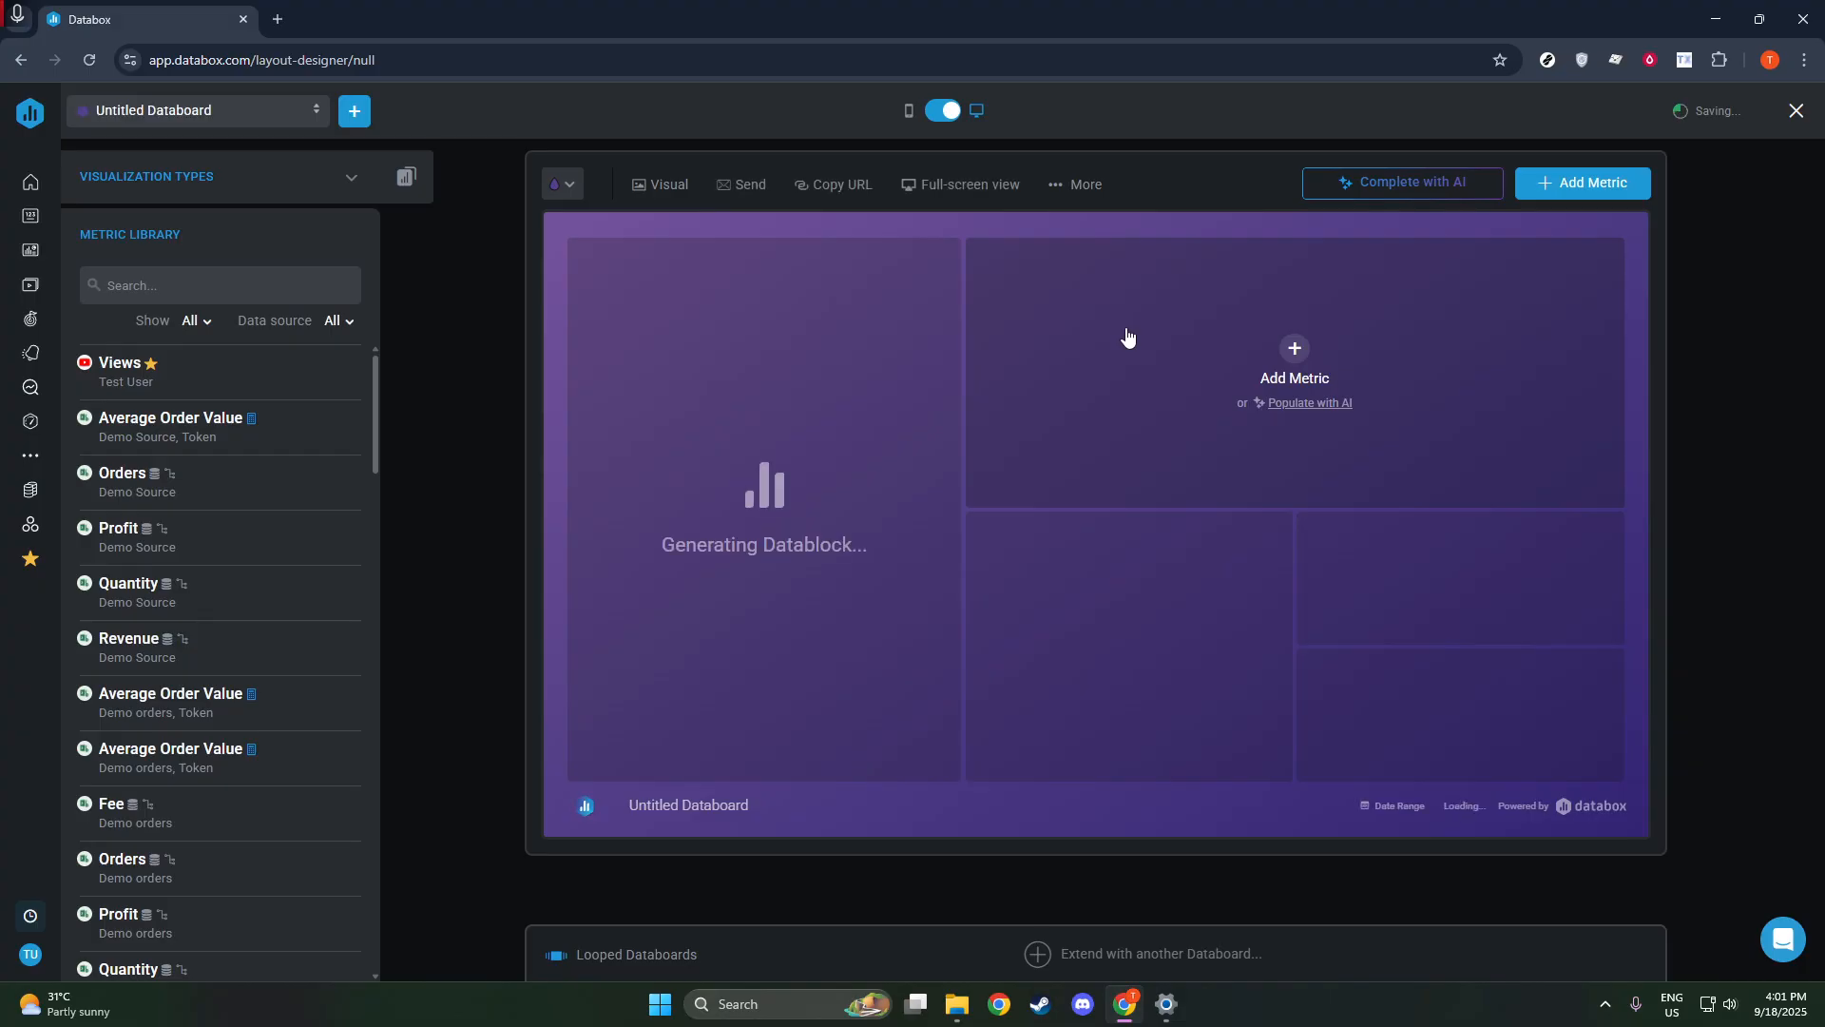
click(1055, 350)
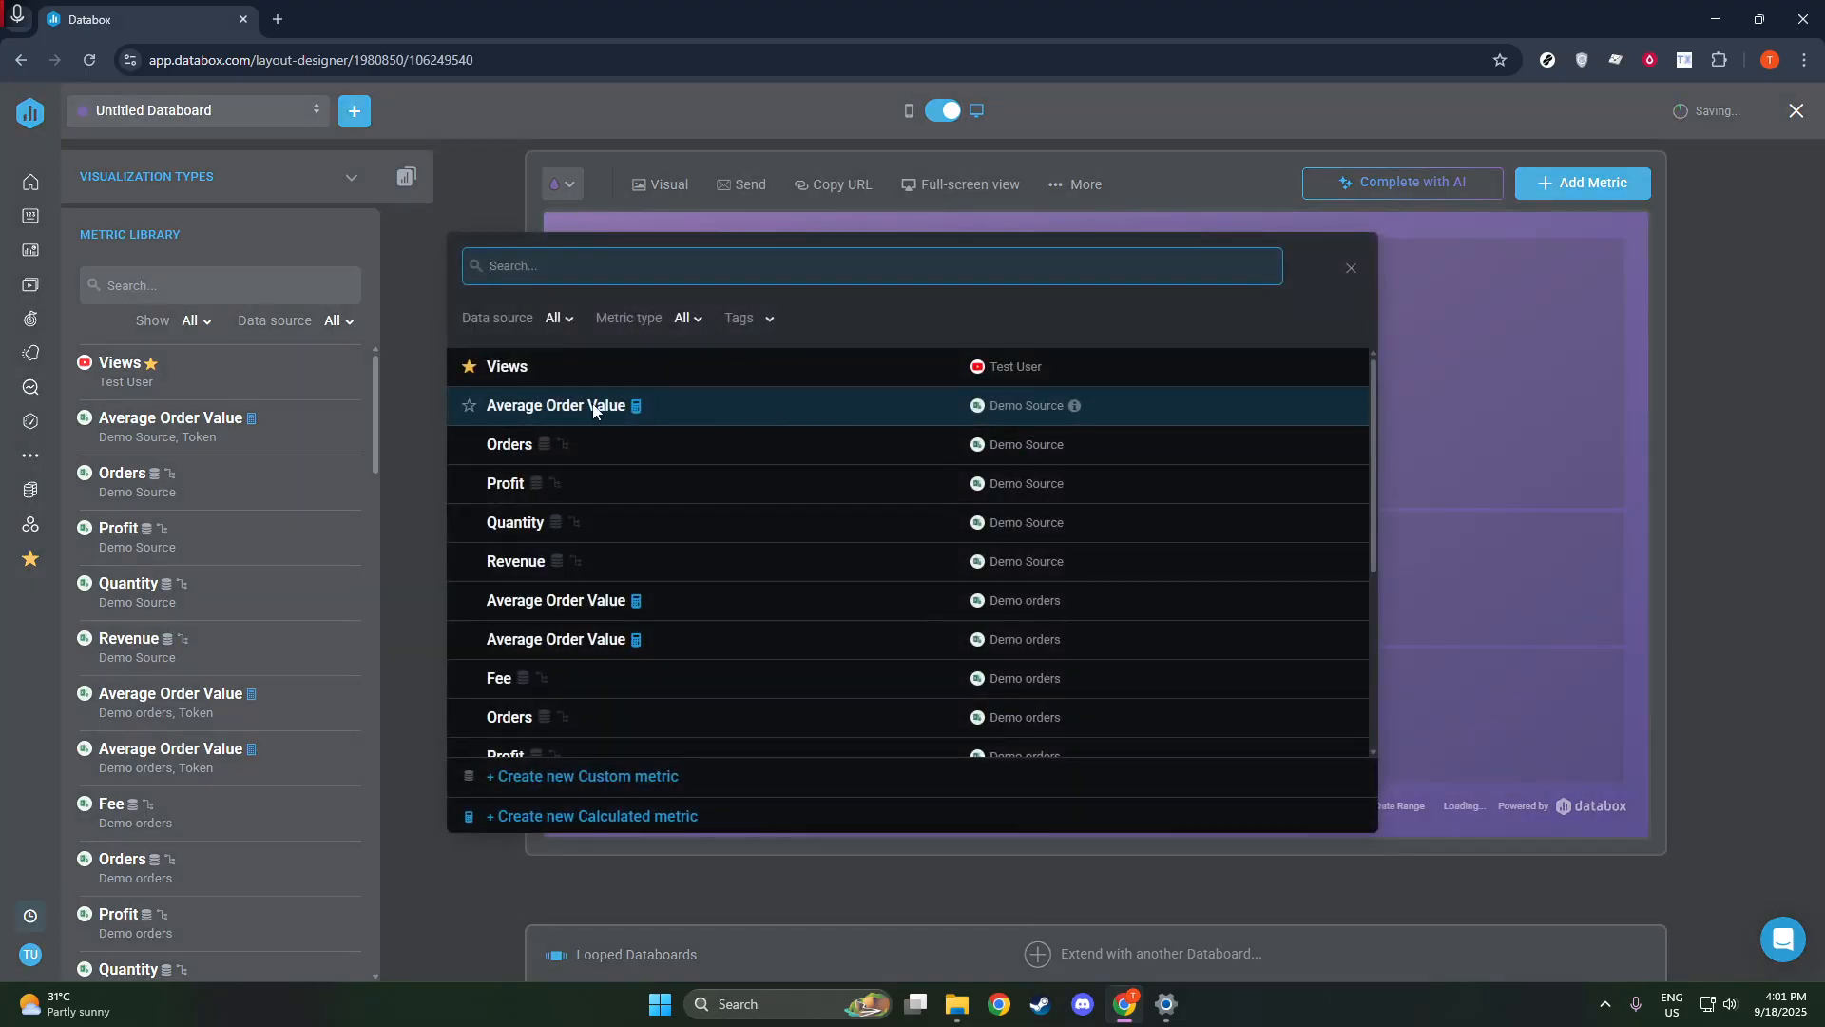
click(574, 407)
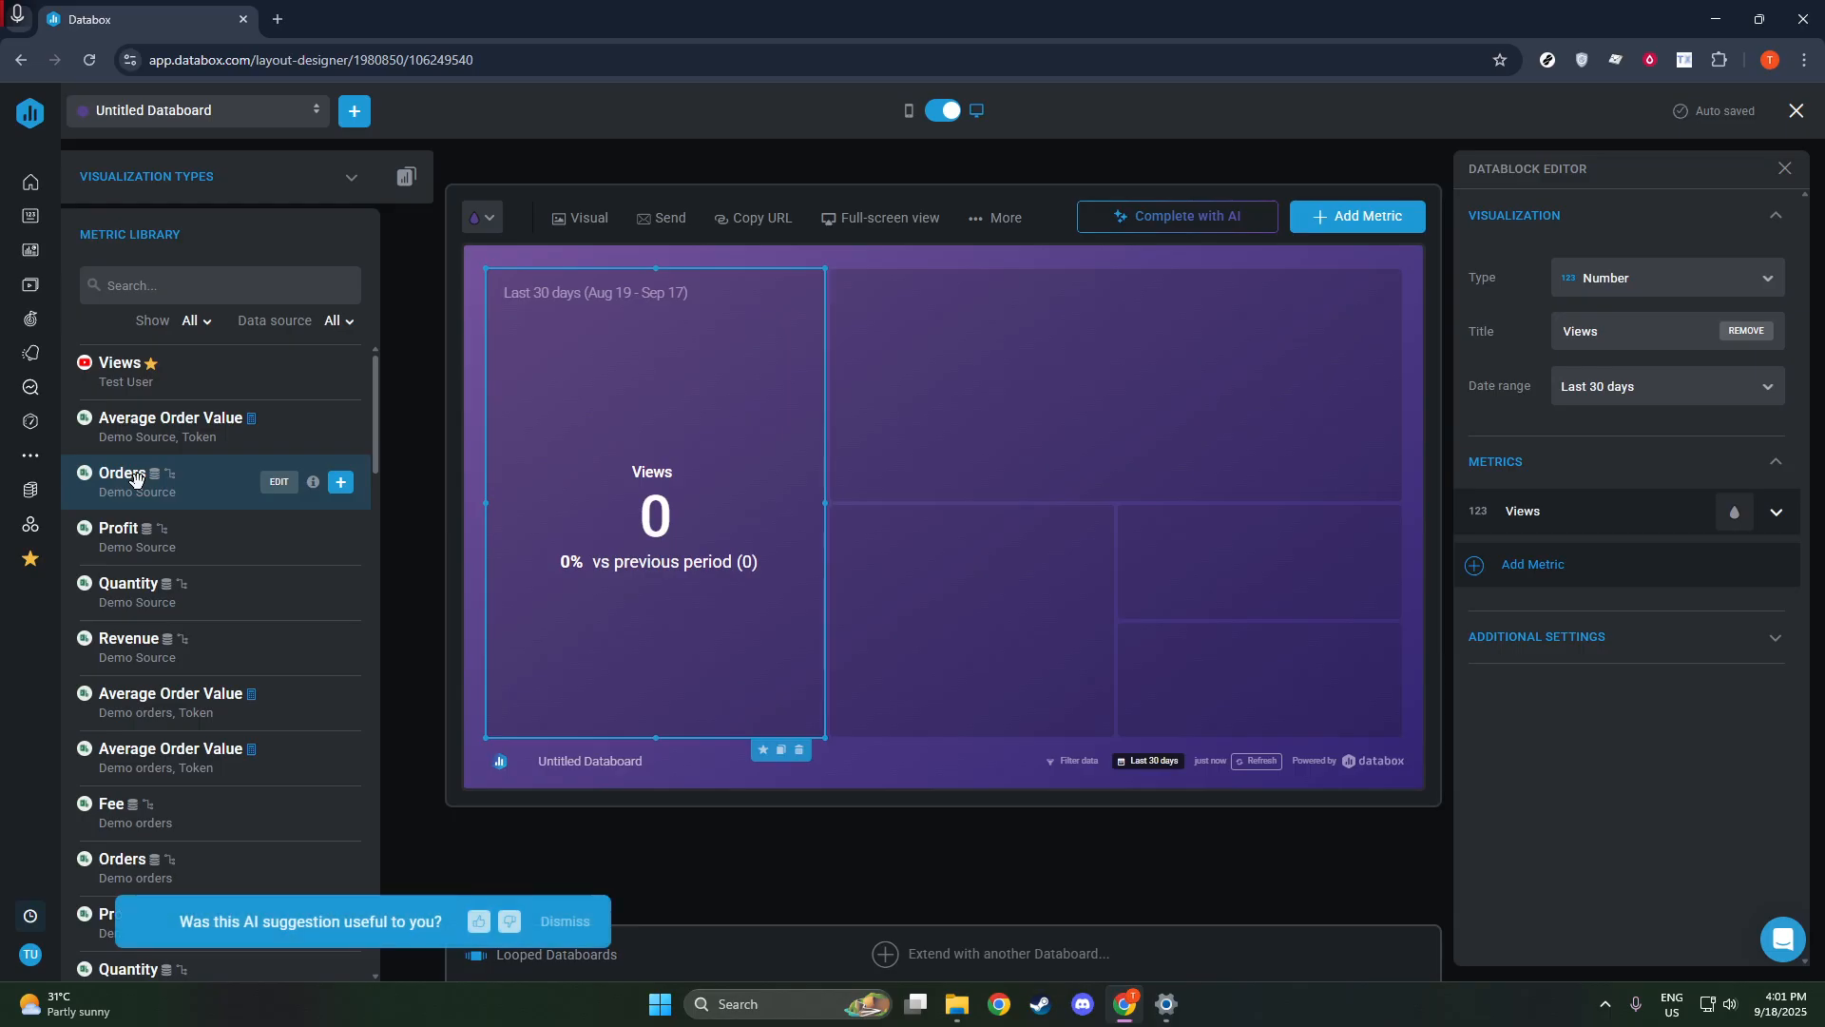
- Place Demo Source's Orders metric in the block below the wide one and Demo orders' Average Order Value in both small blocks beside it
drag(185, 483, 934, 584)
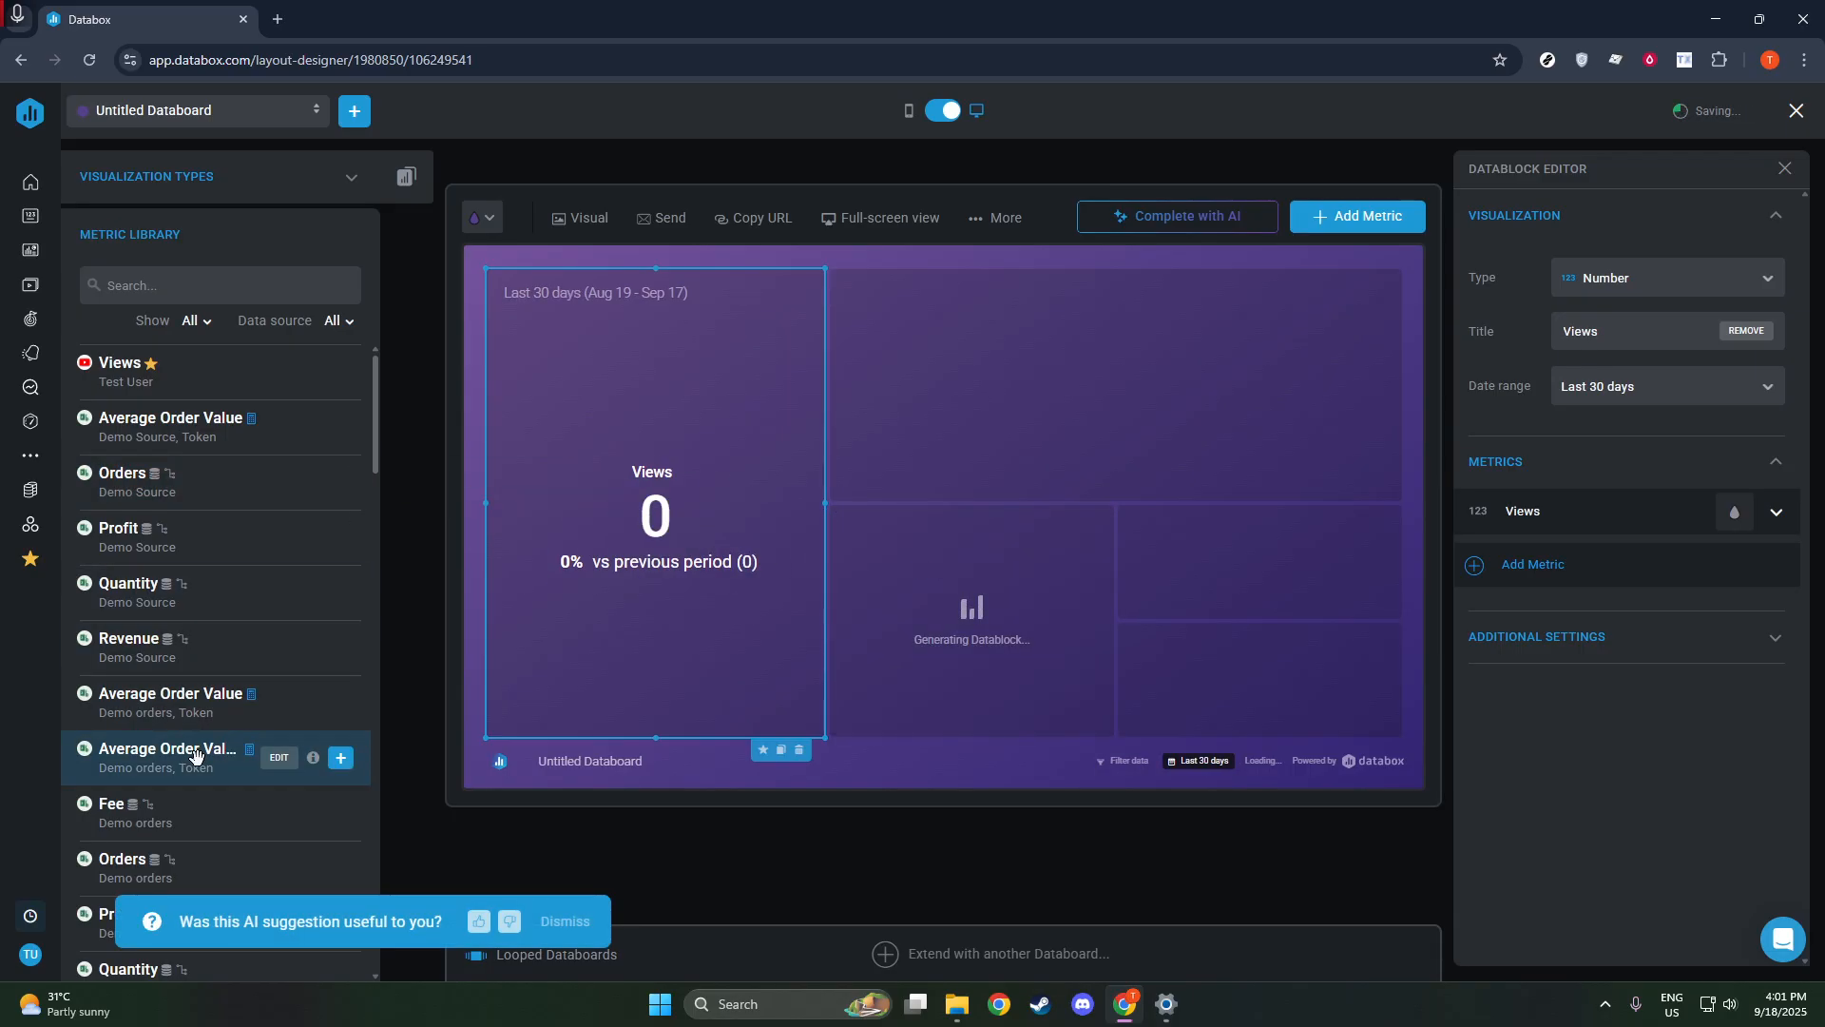
drag(194, 756, 1179, 585)
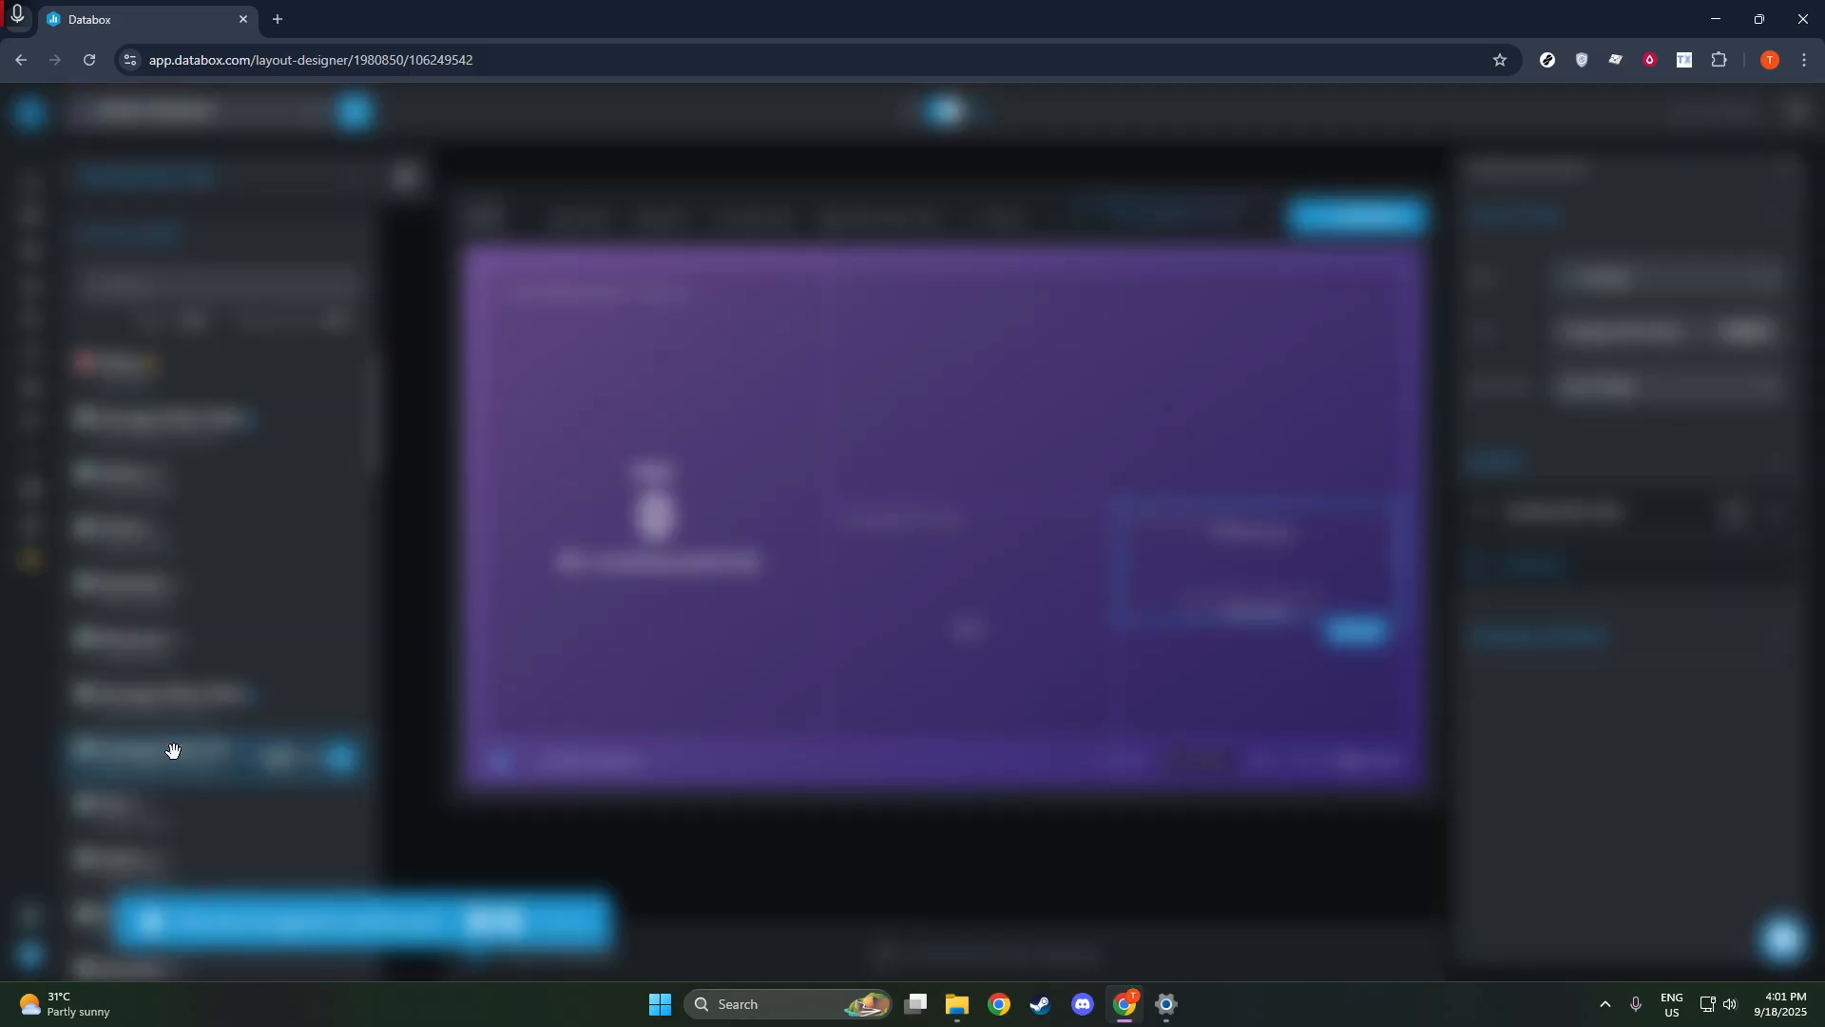
drag(167, 753, 1179, 703)
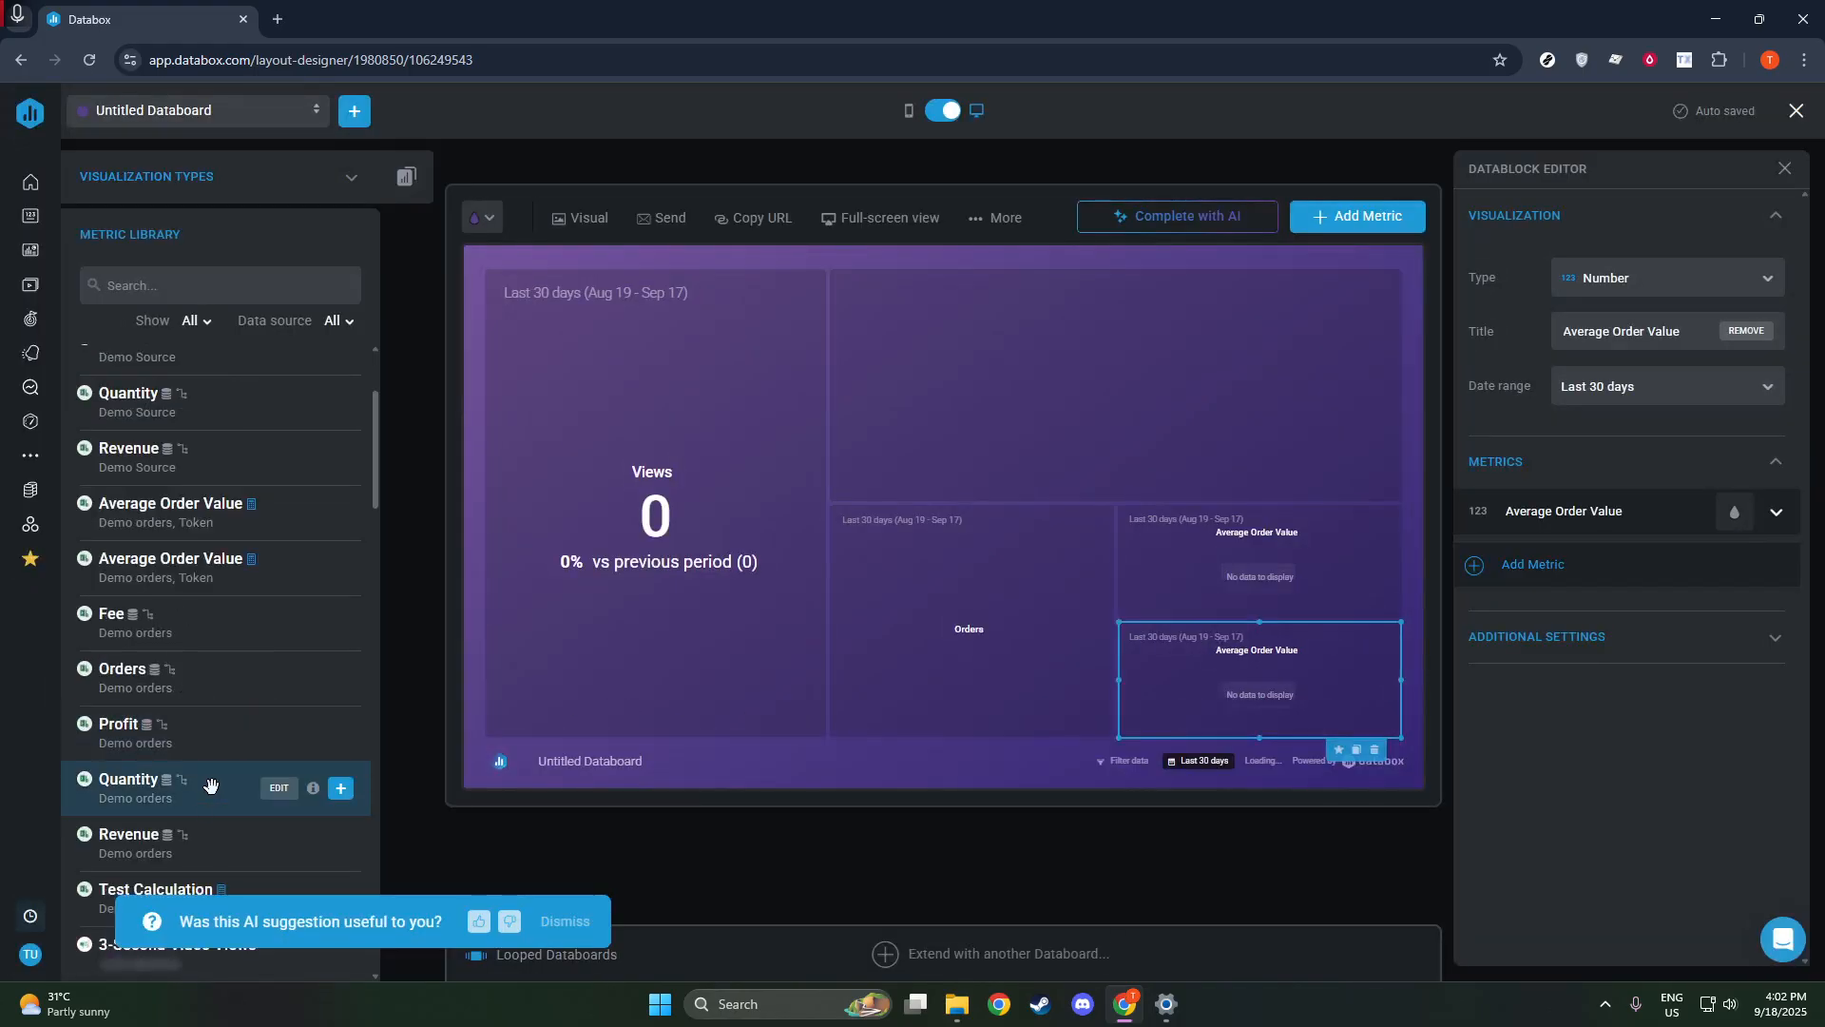
- Place Demo orders' Quantity metric in the wide area's upper corner beside Views, and Test Calculation in the row directly below it
drag(198, 798, 865, 322)
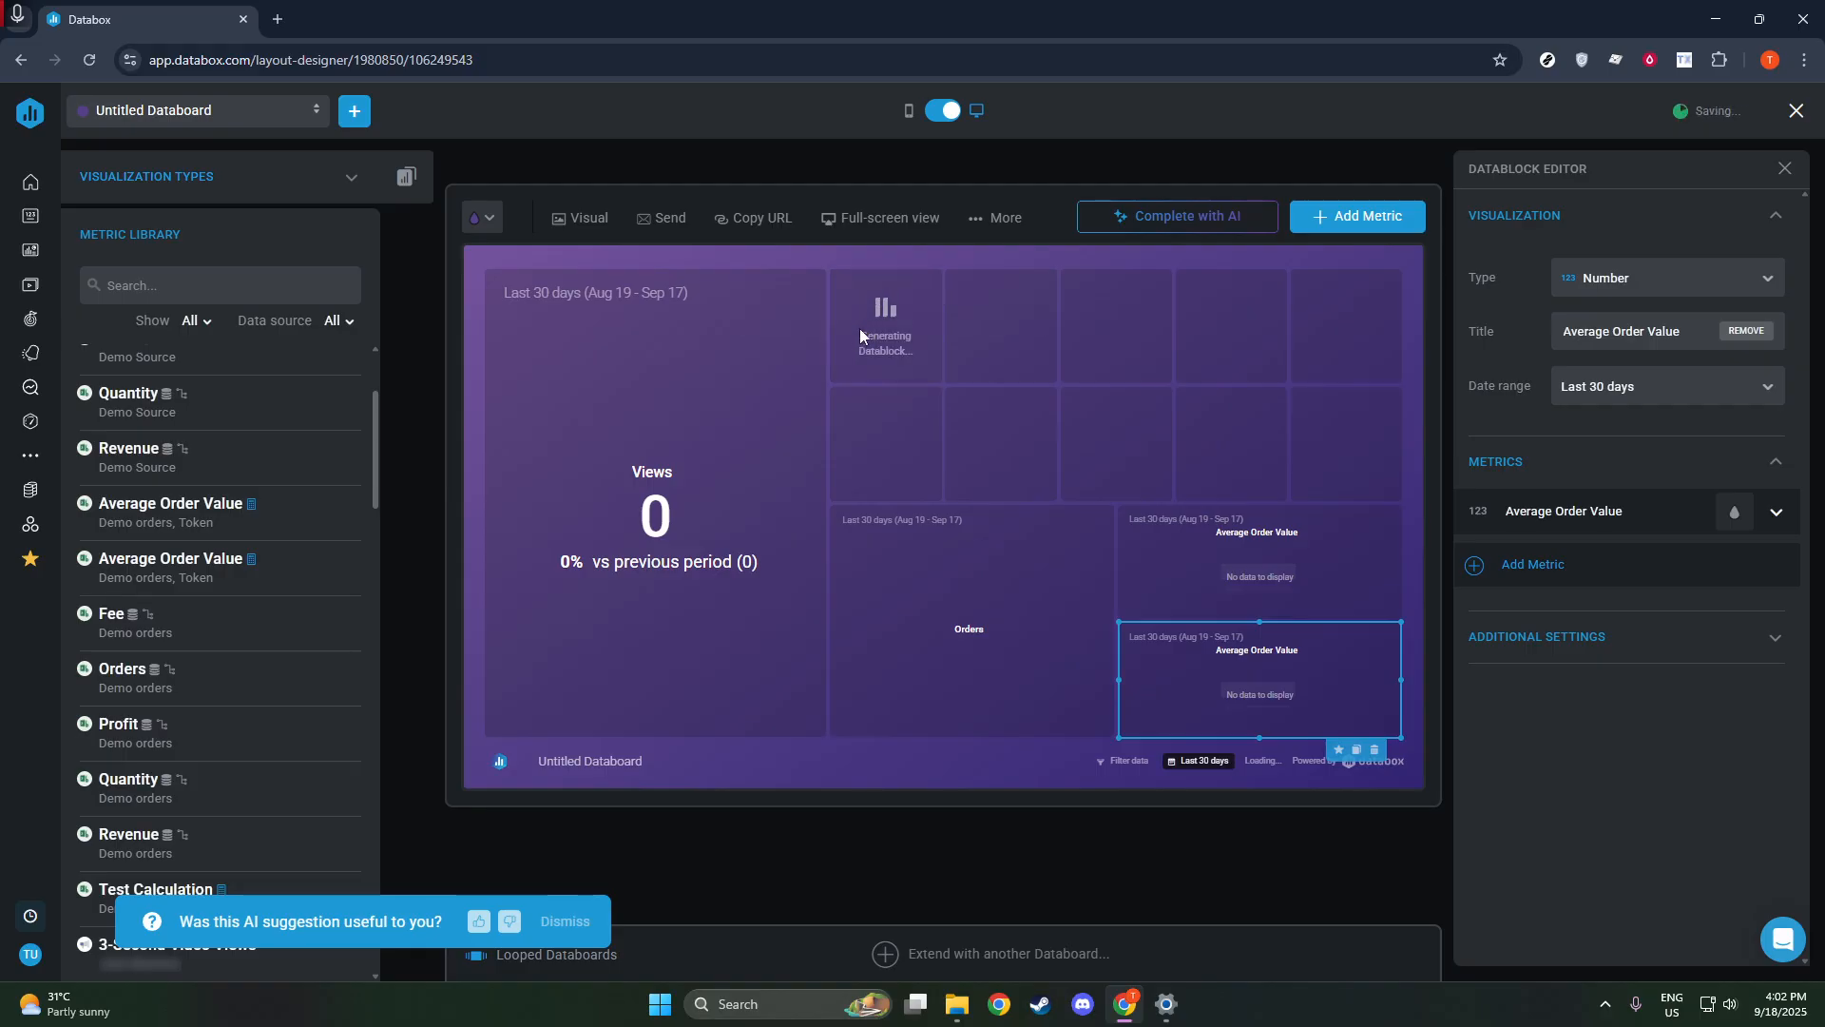
click(341, 513)
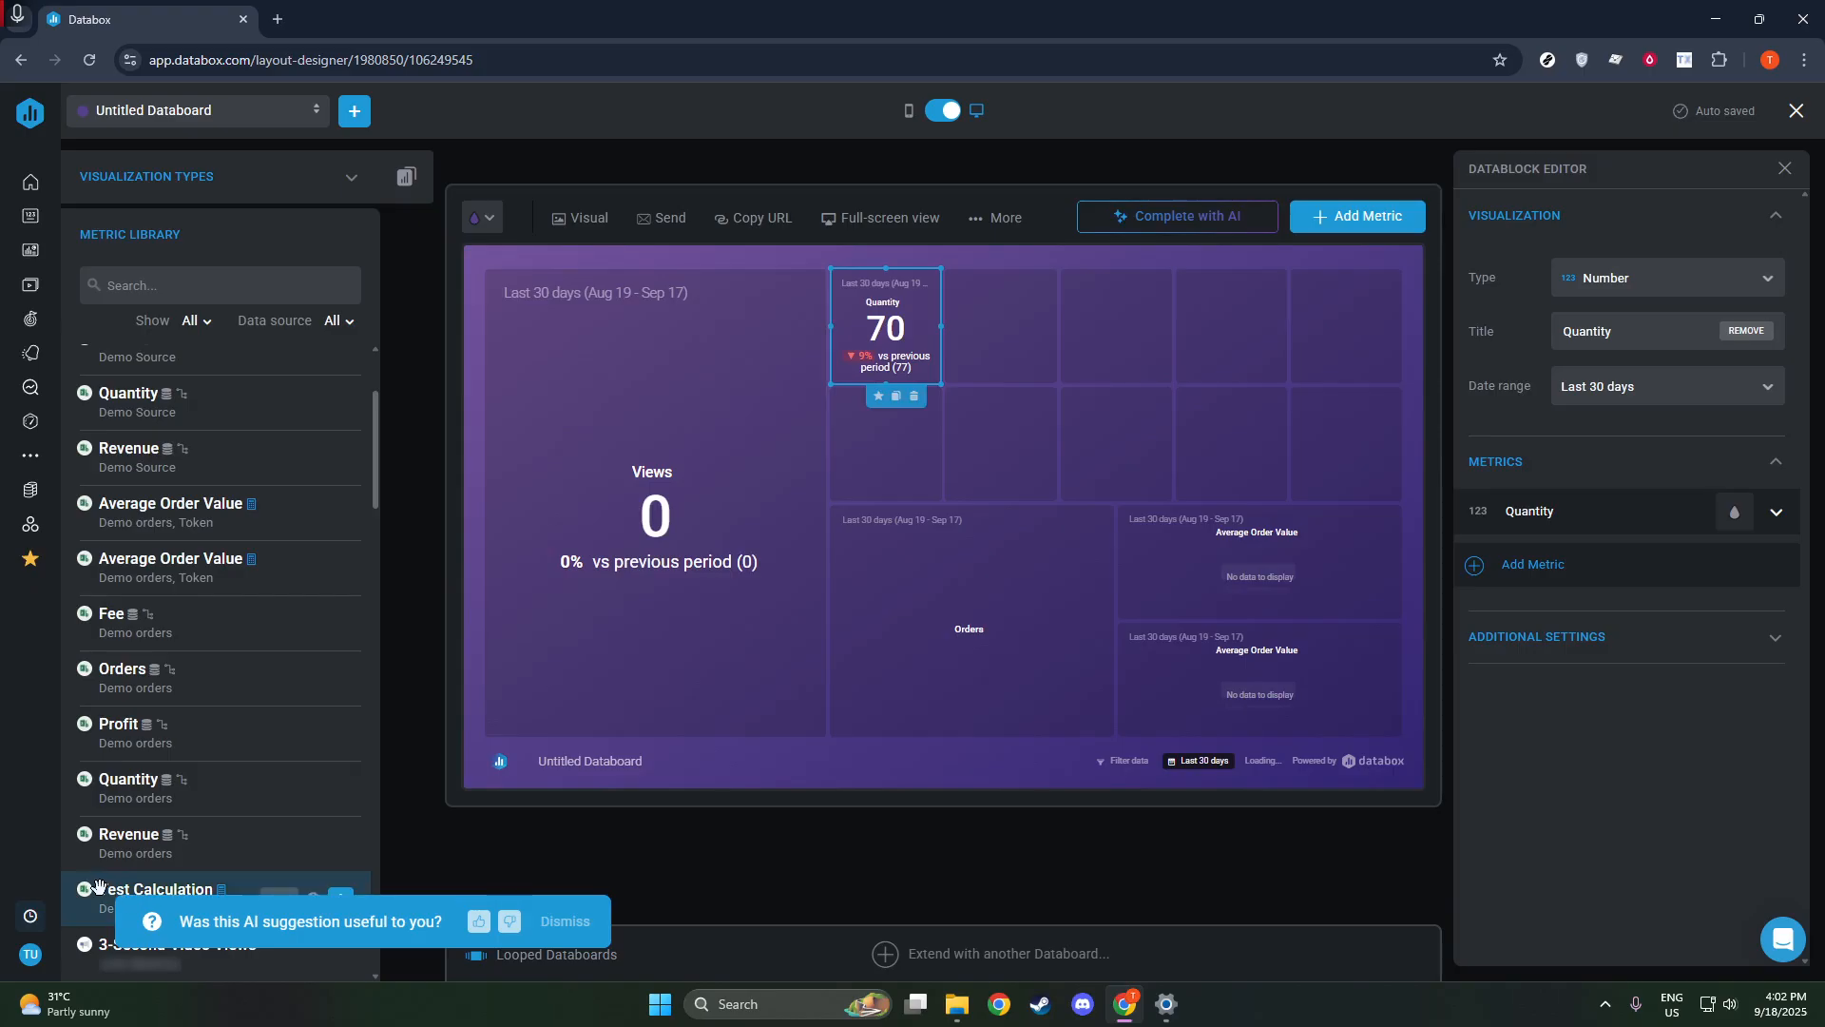
drag(100, 887, 908, 507)
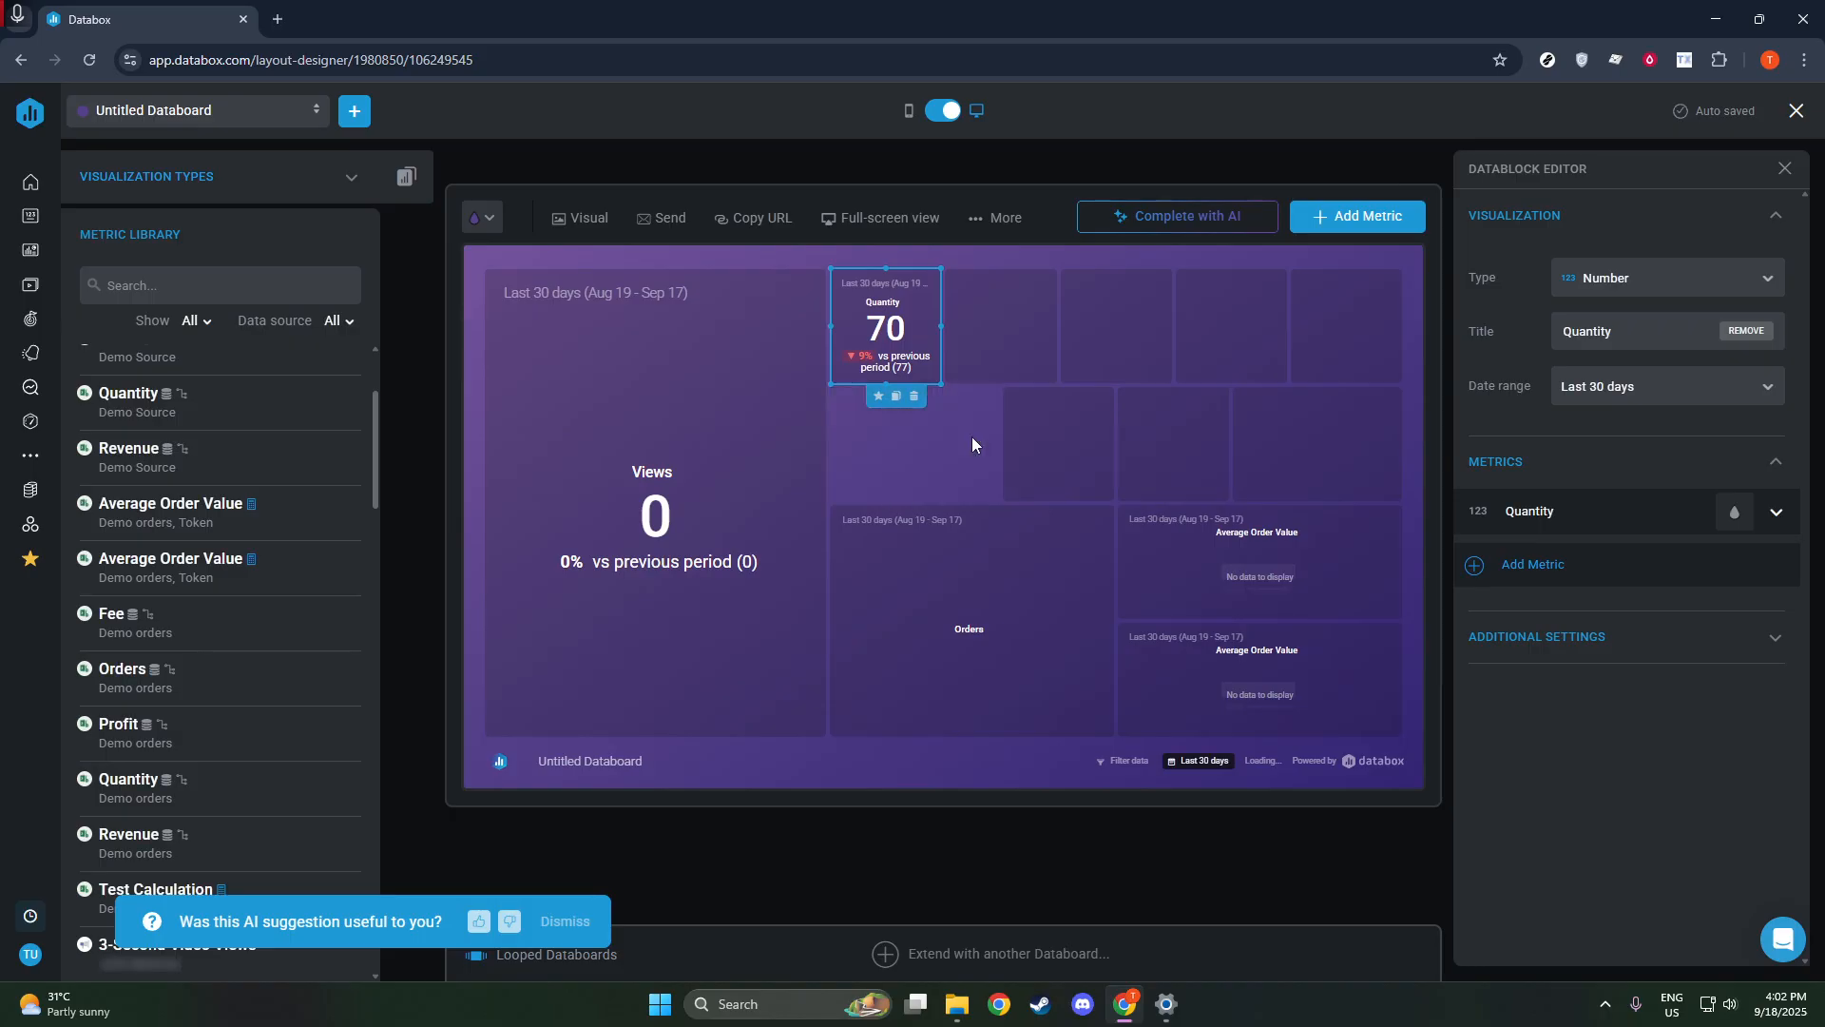
- Find the Watch Time metric in the library and place it in the empty block beside Test Calculation
mouse_move(205, 684)
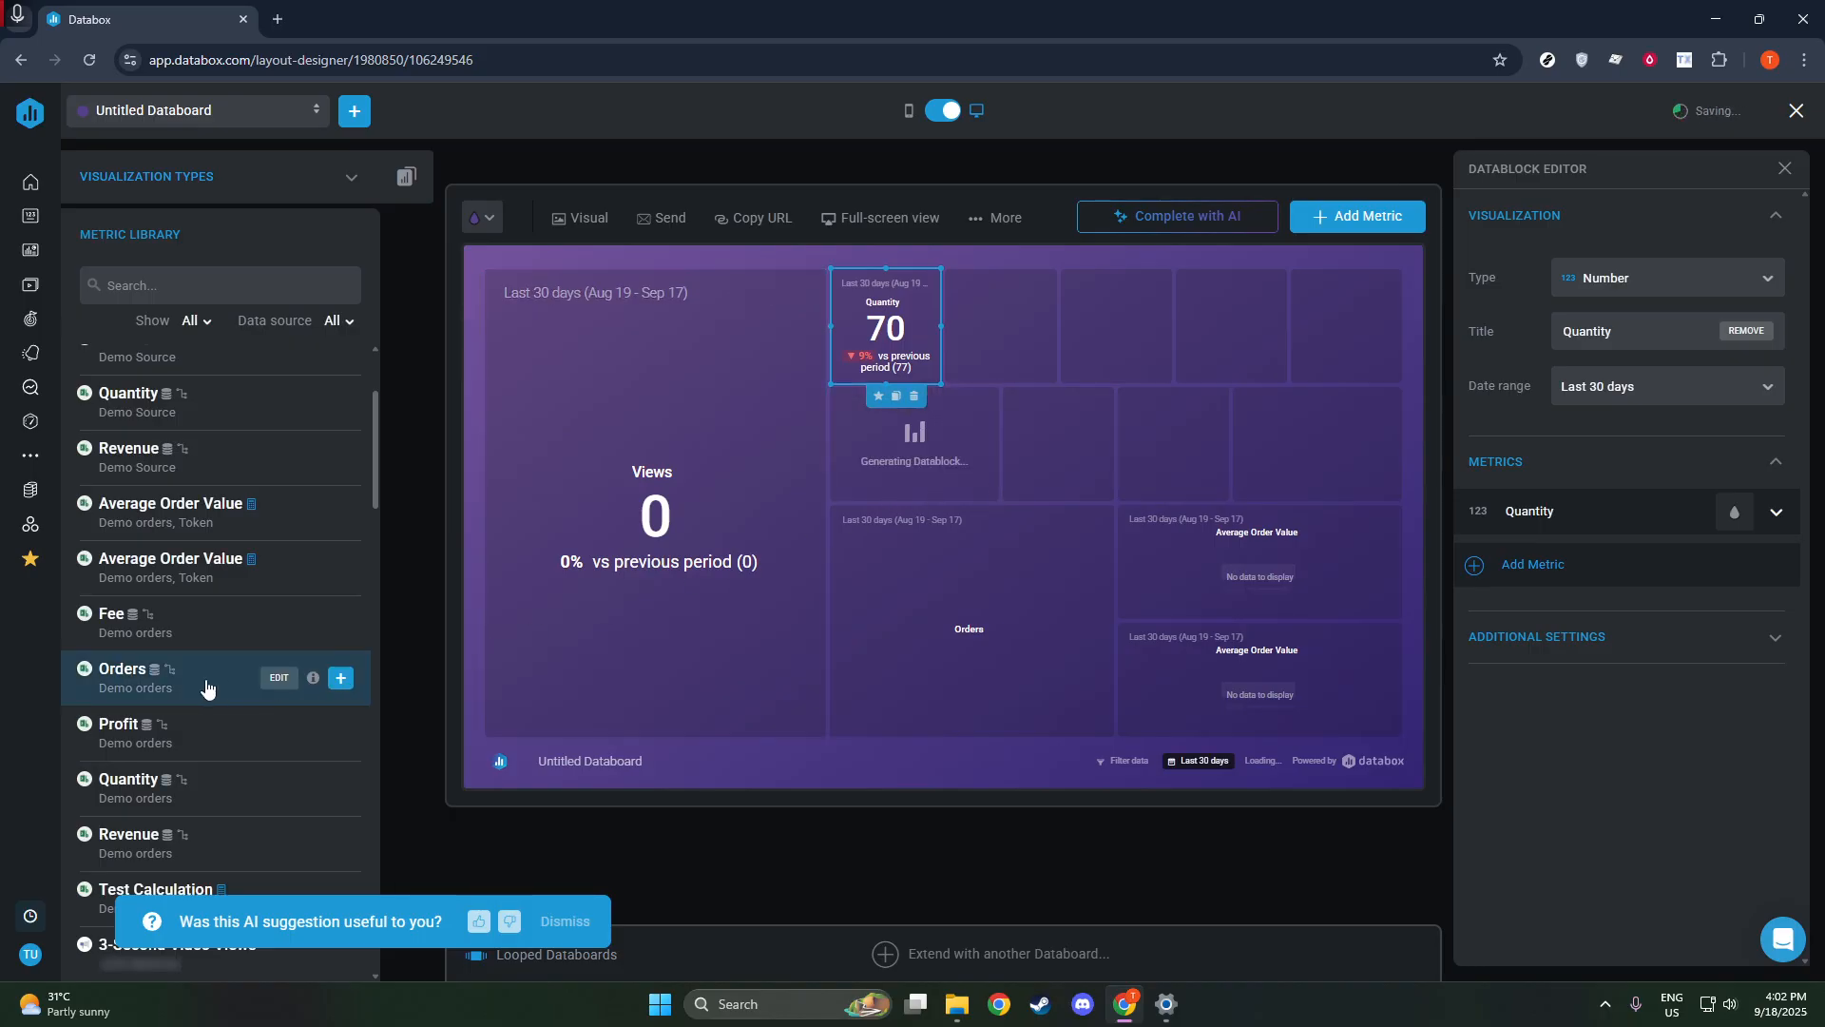
scroll(218, 665, down, 8)
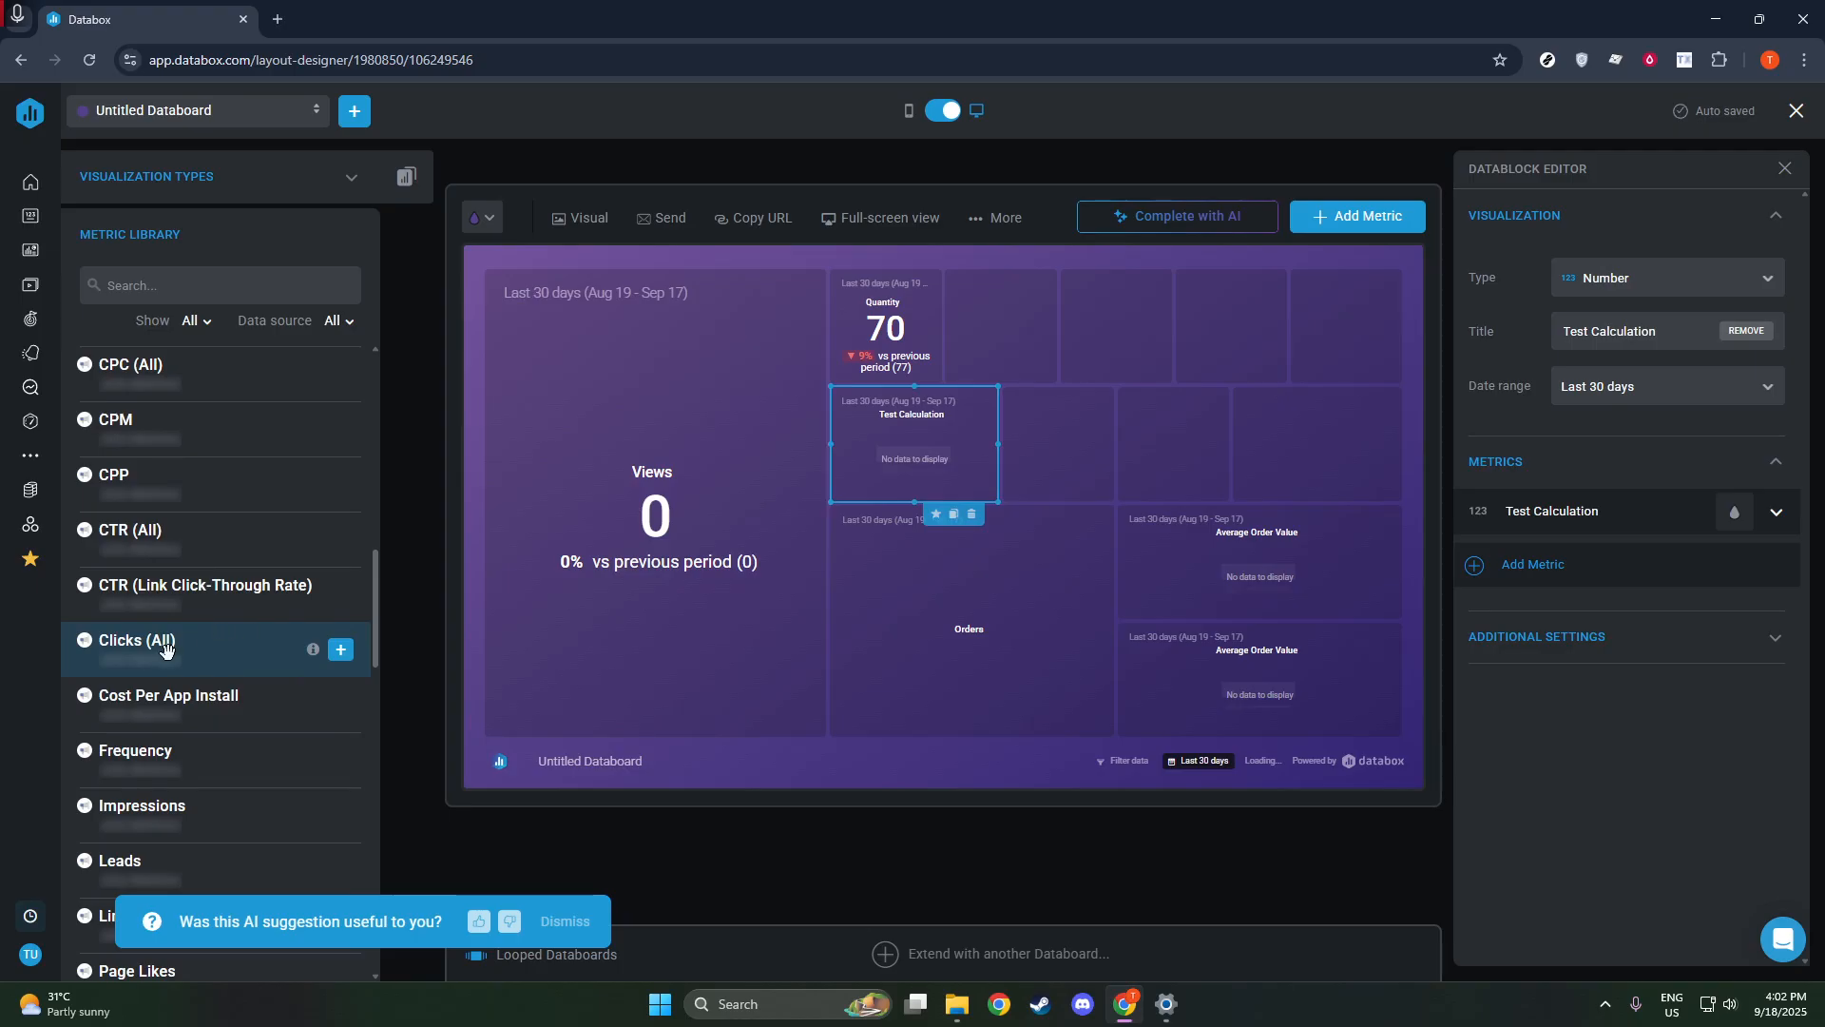
scroll(181, 644, down, 5)
scroll(180, 647, down, 5)
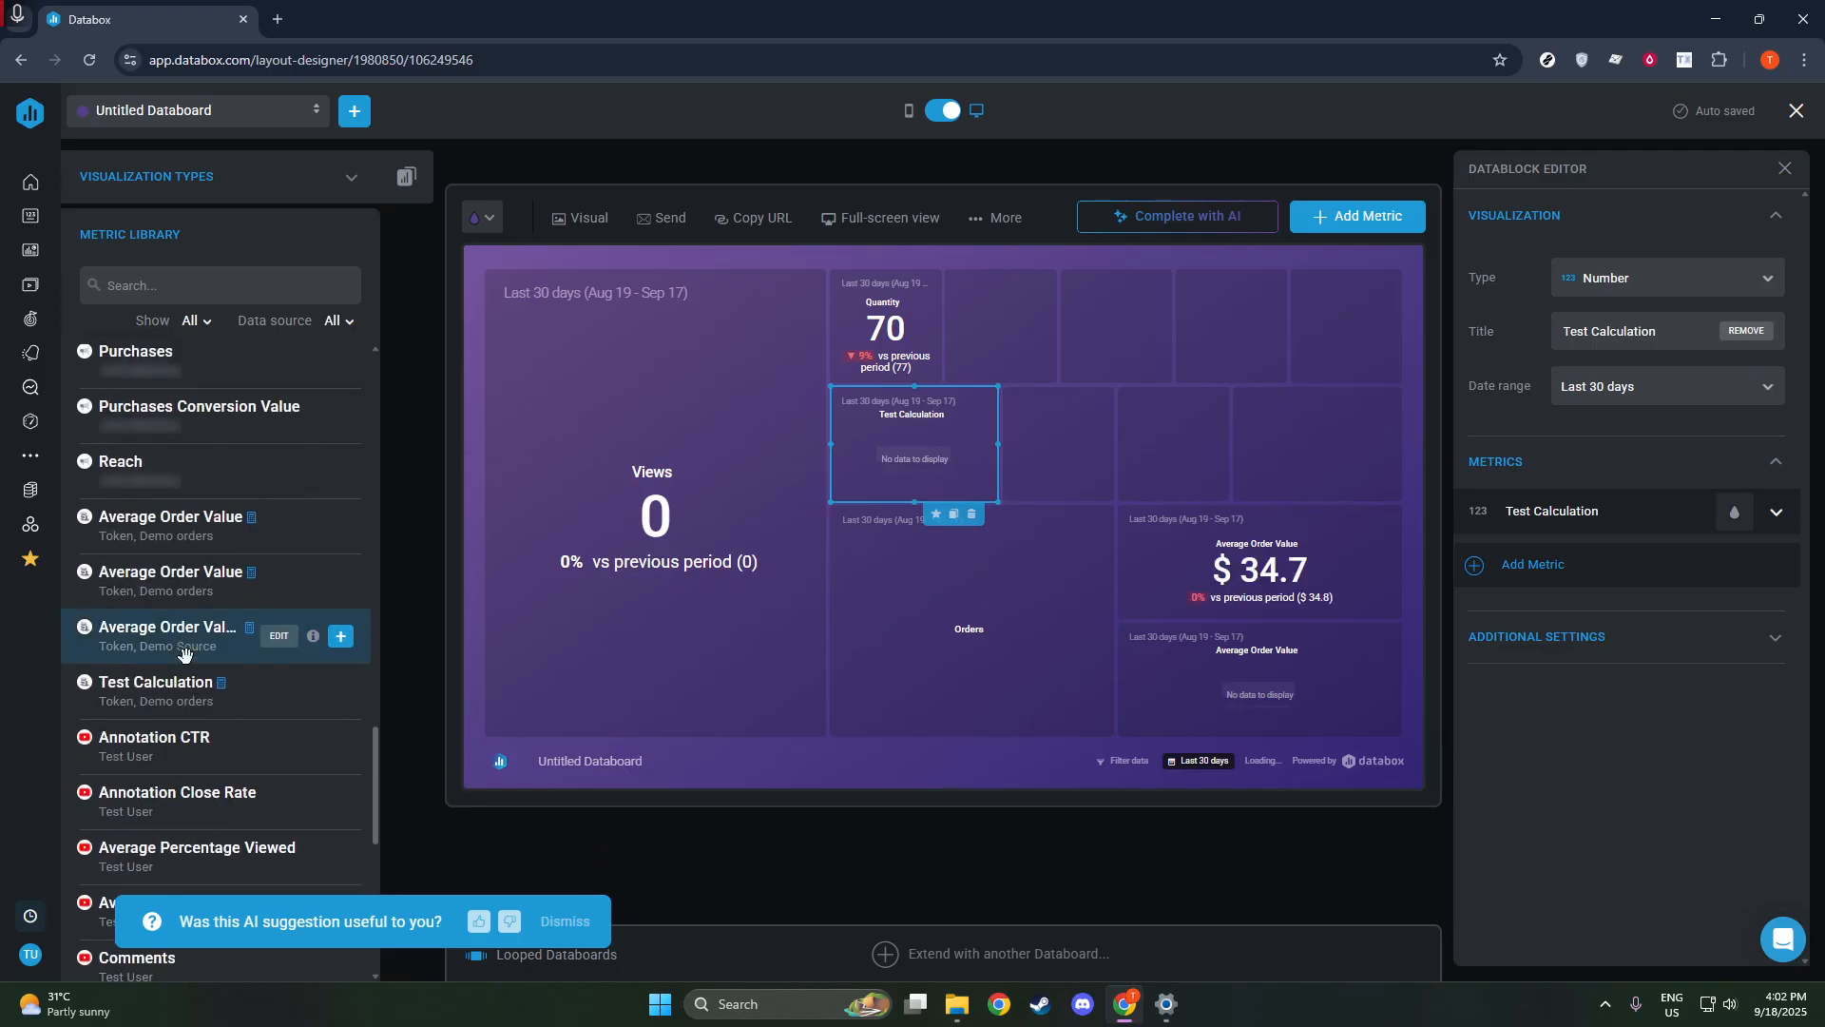
scroll(171, 738, down, 3)
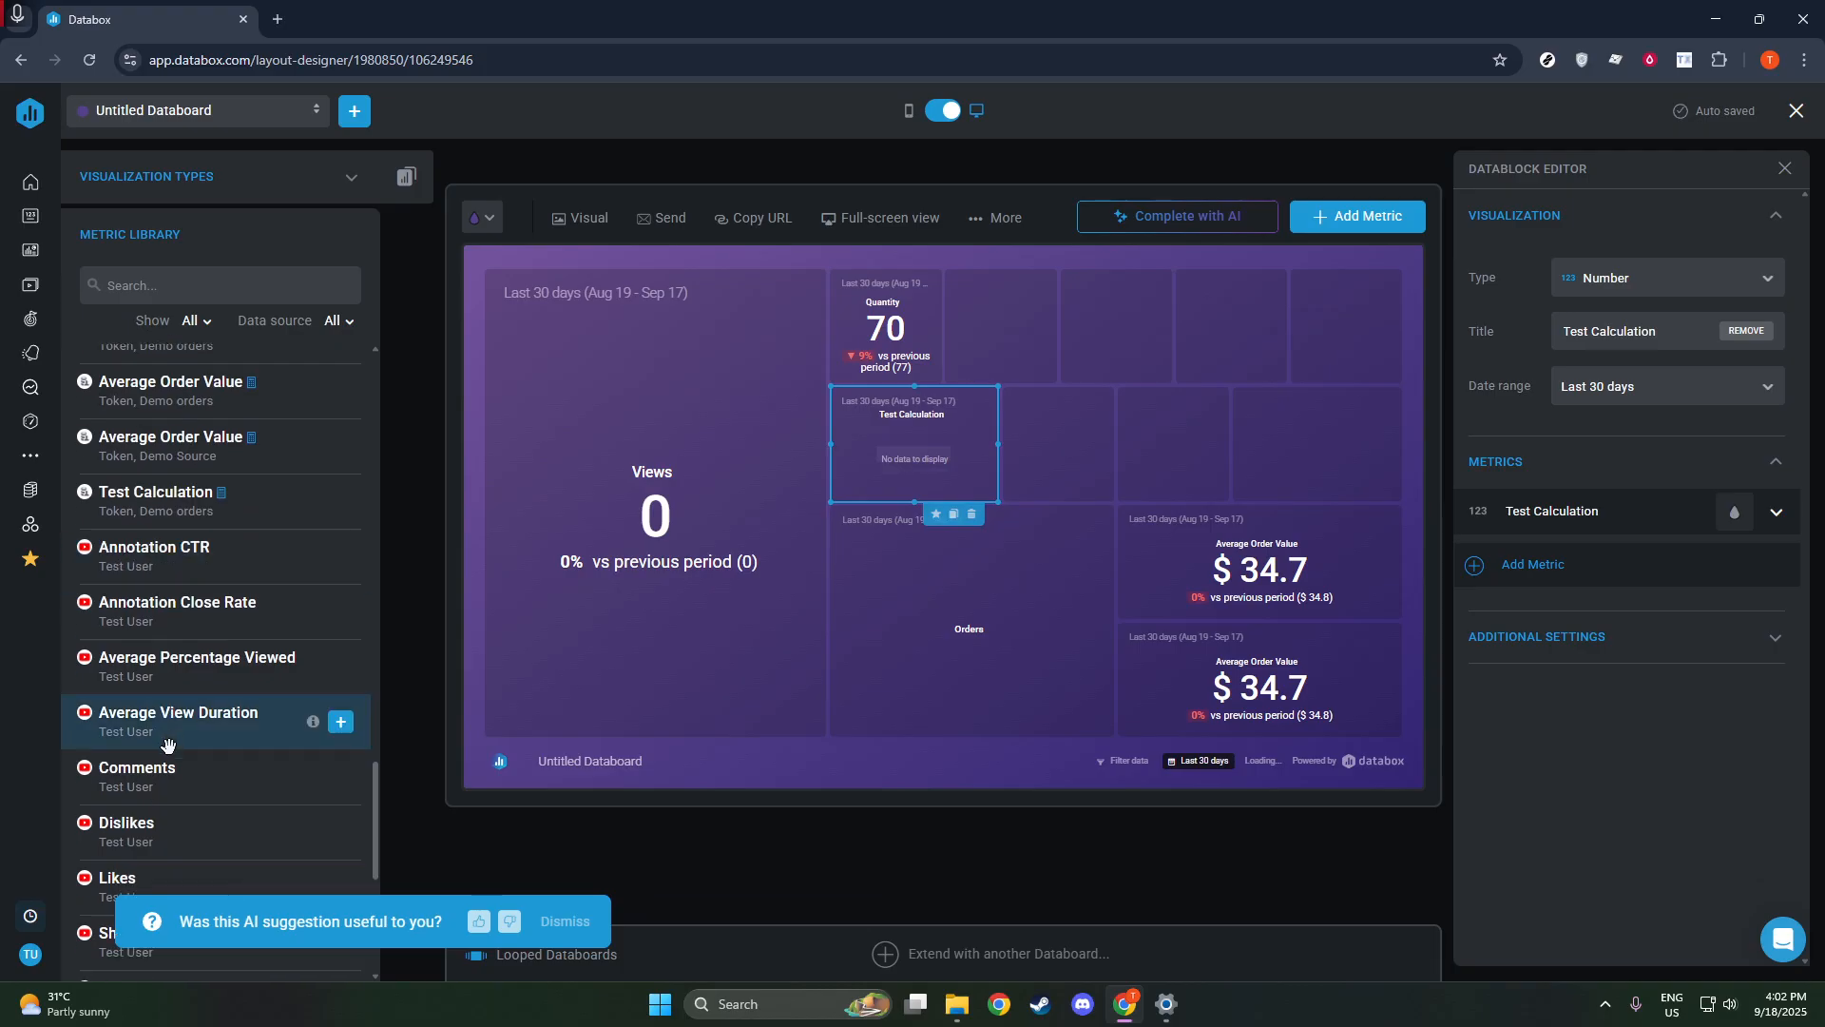
scroll(199, 732, down, 5)
scroll(203, 722, down, 1)
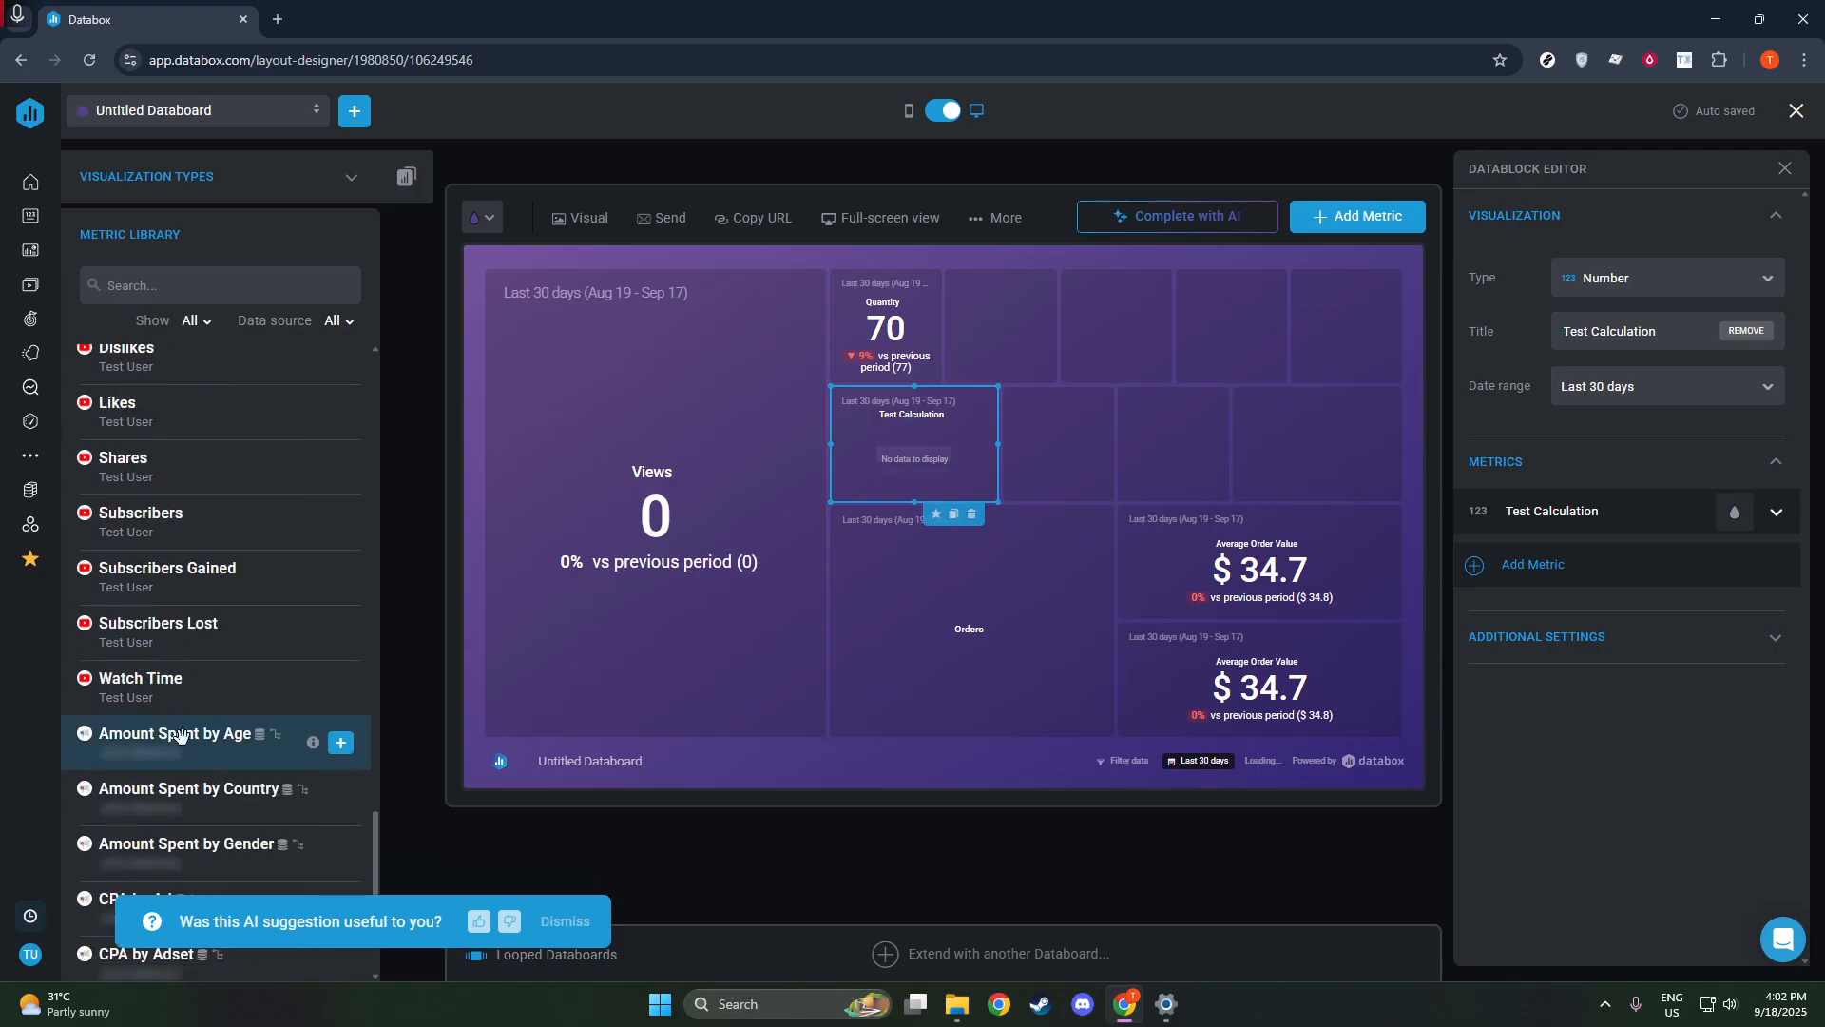
drag(182, 744, 201, 703)
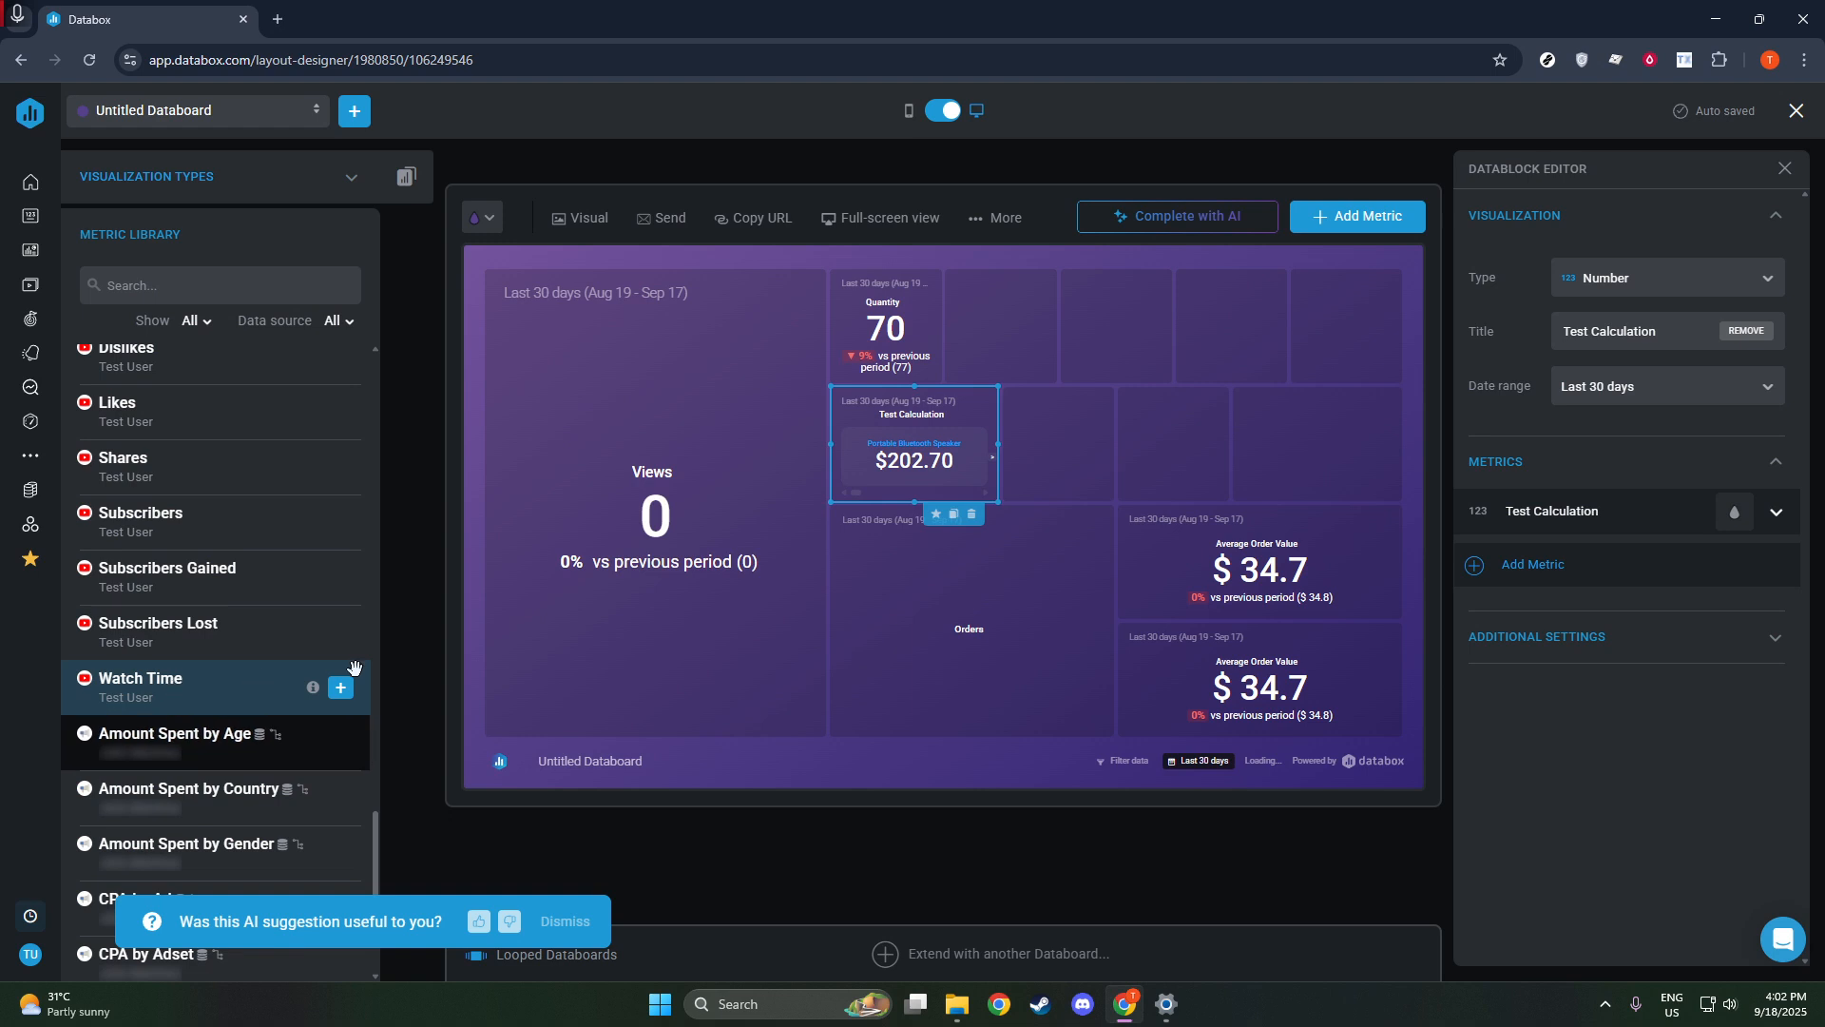
drag(355, 668, 1059, 445)
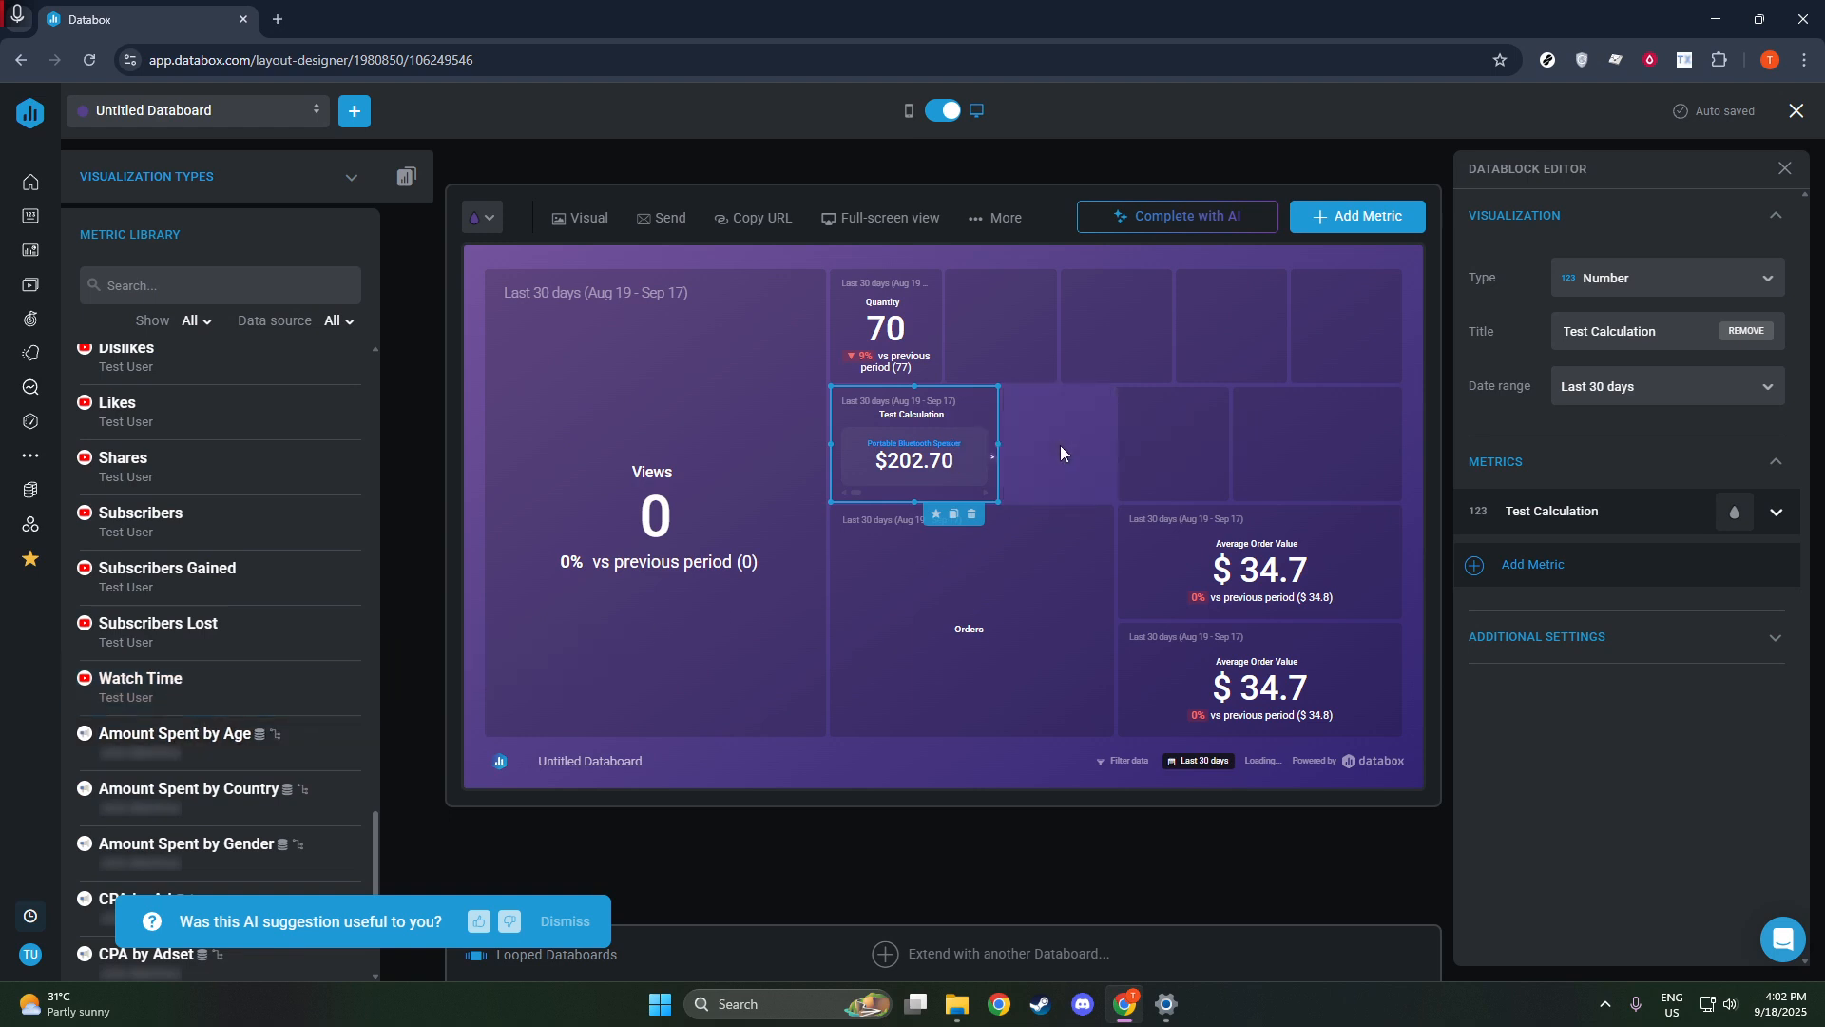
- Set the Databoard's background color to Dark Turquoise and chart theme to purple, save, and close the Datablock editor
click(581, 232)
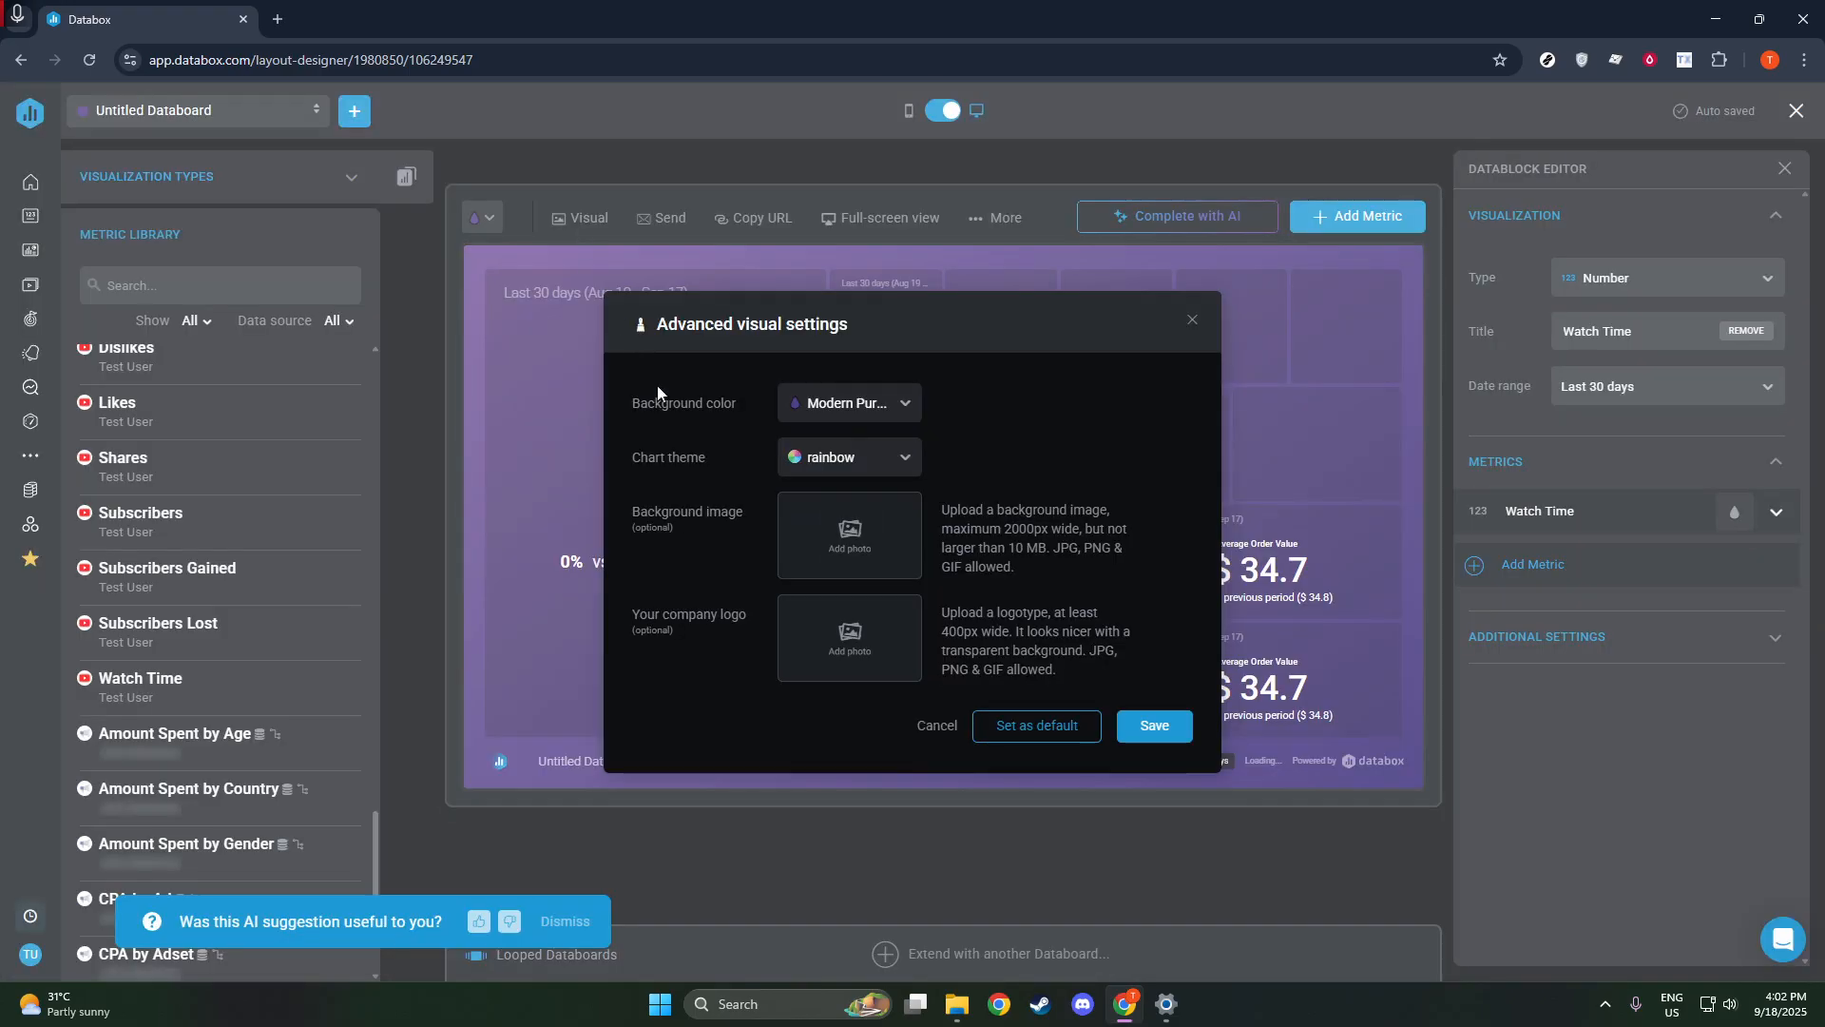
click(867, 416)
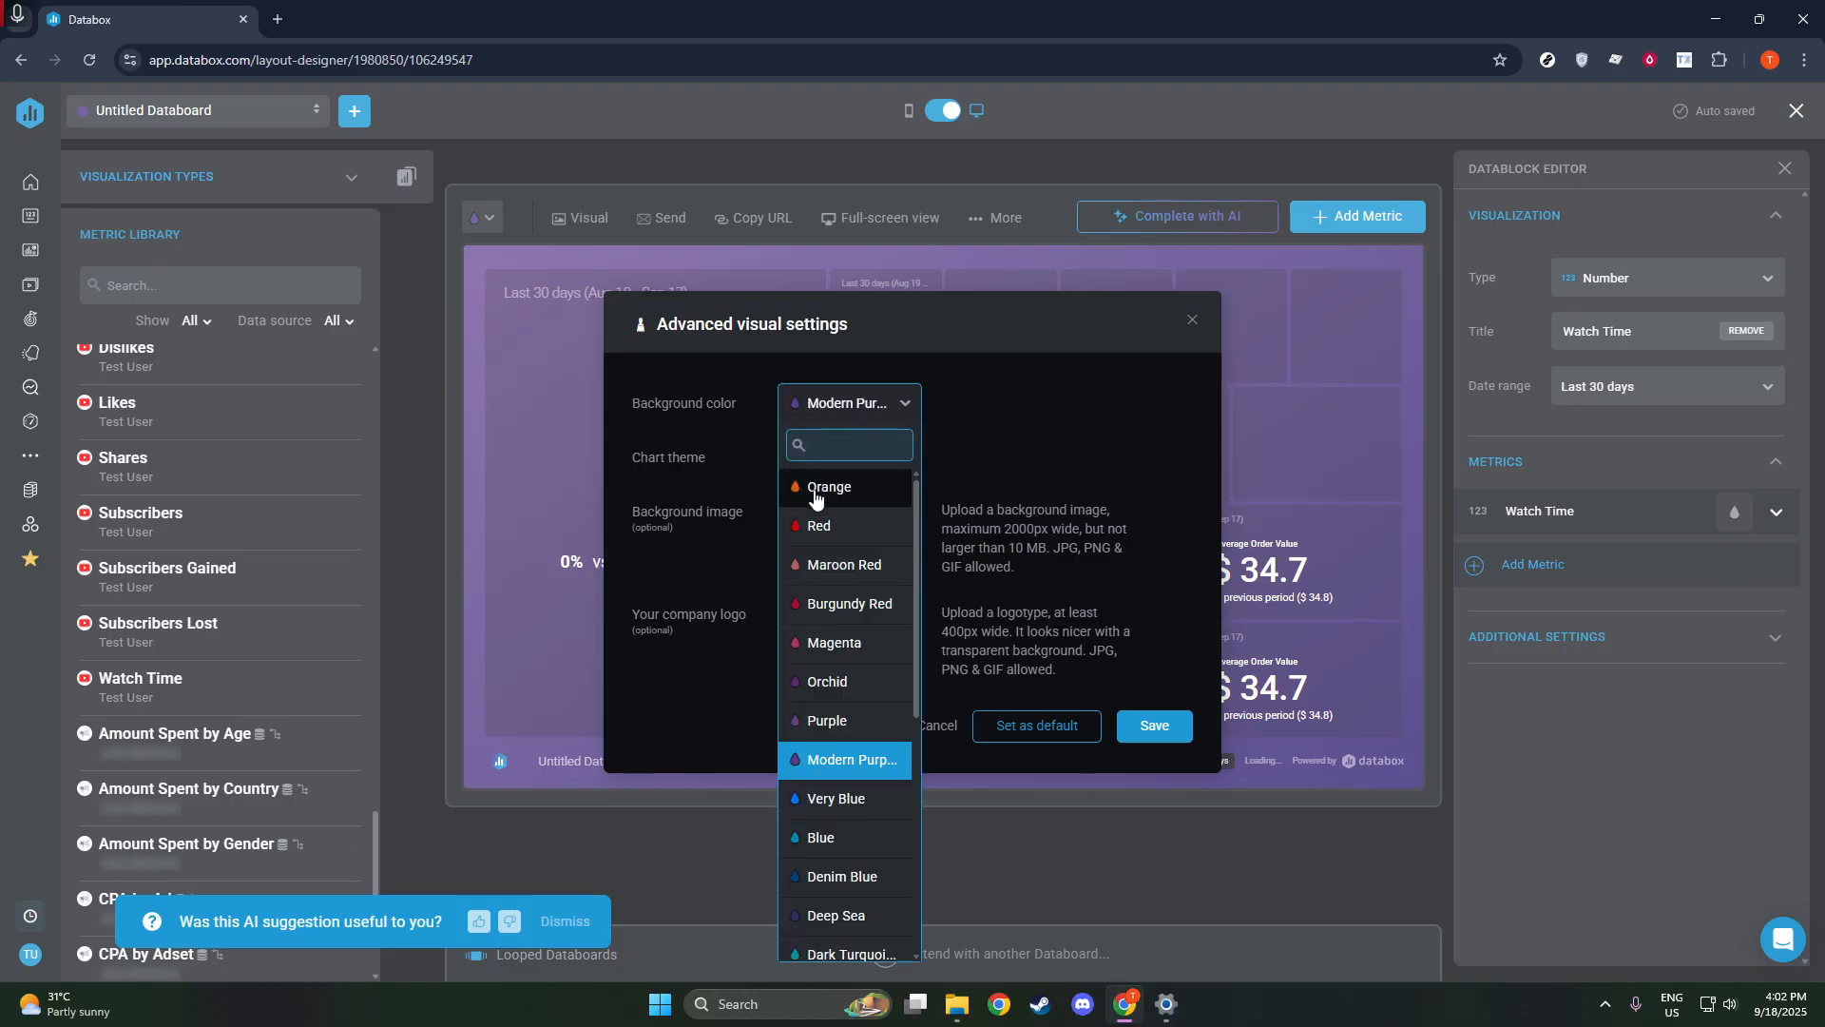
click(852, 954)
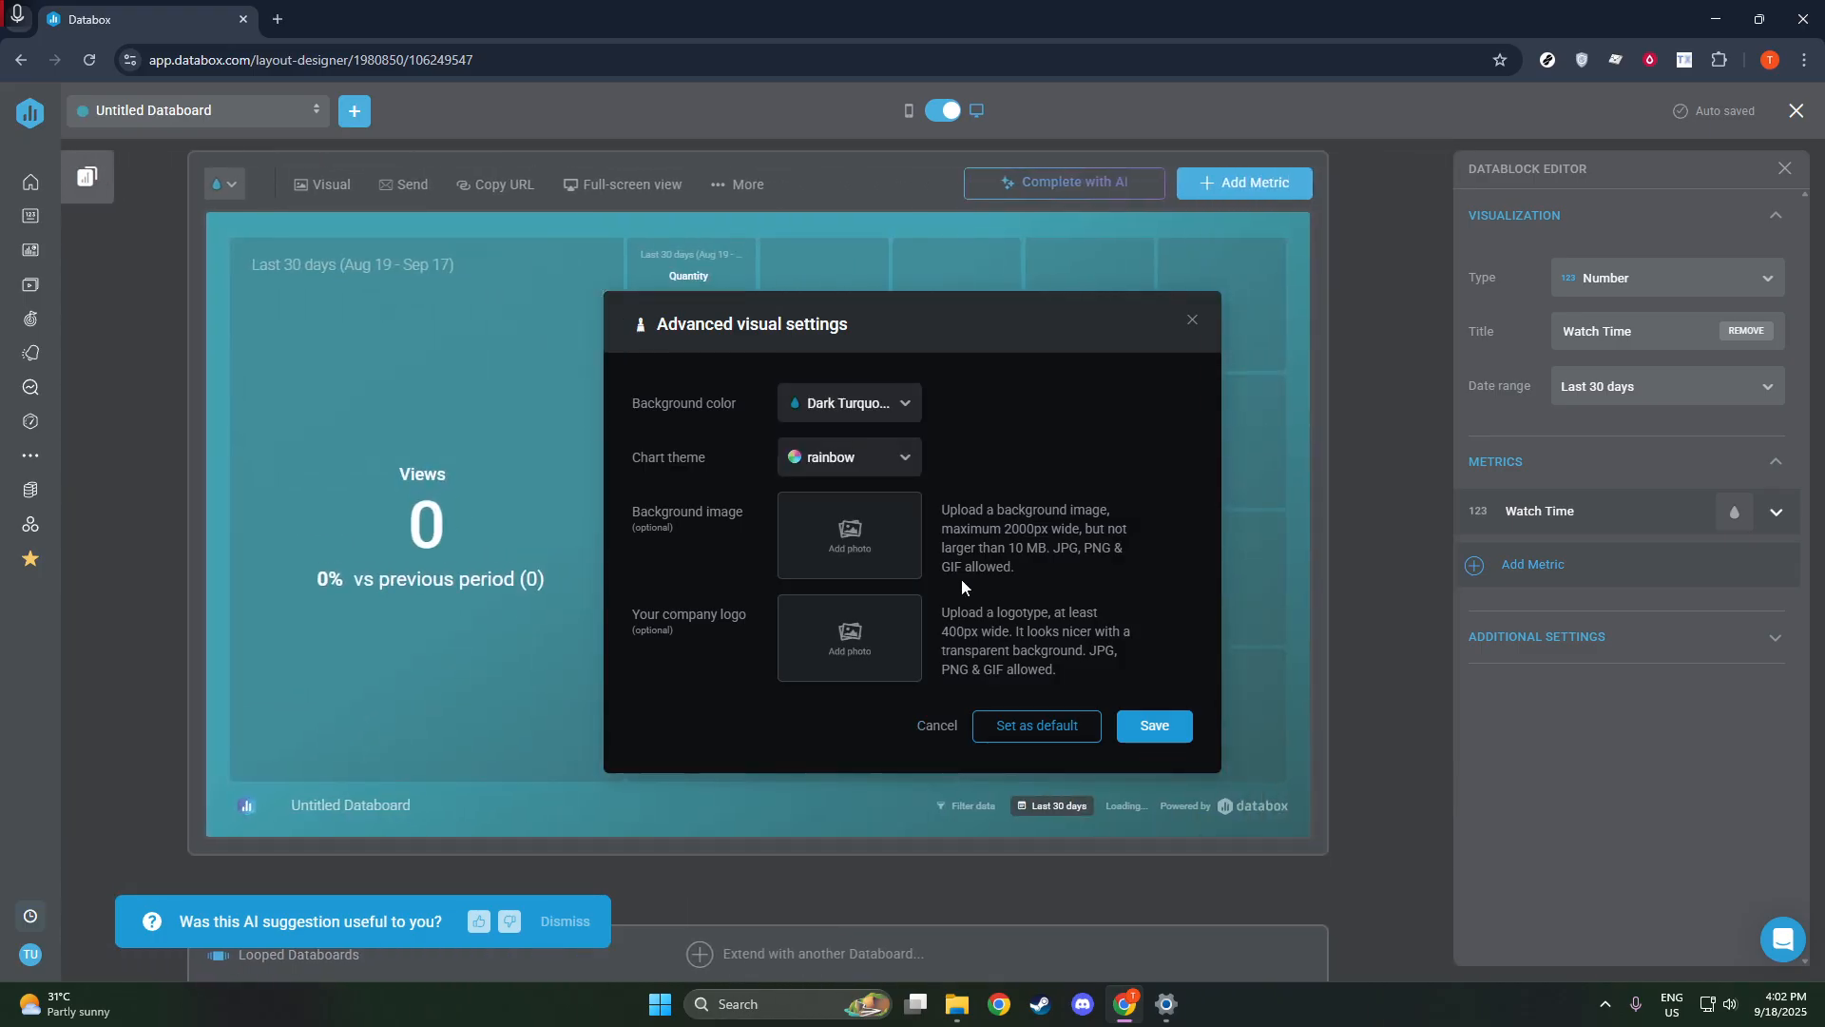
click(851, 466)
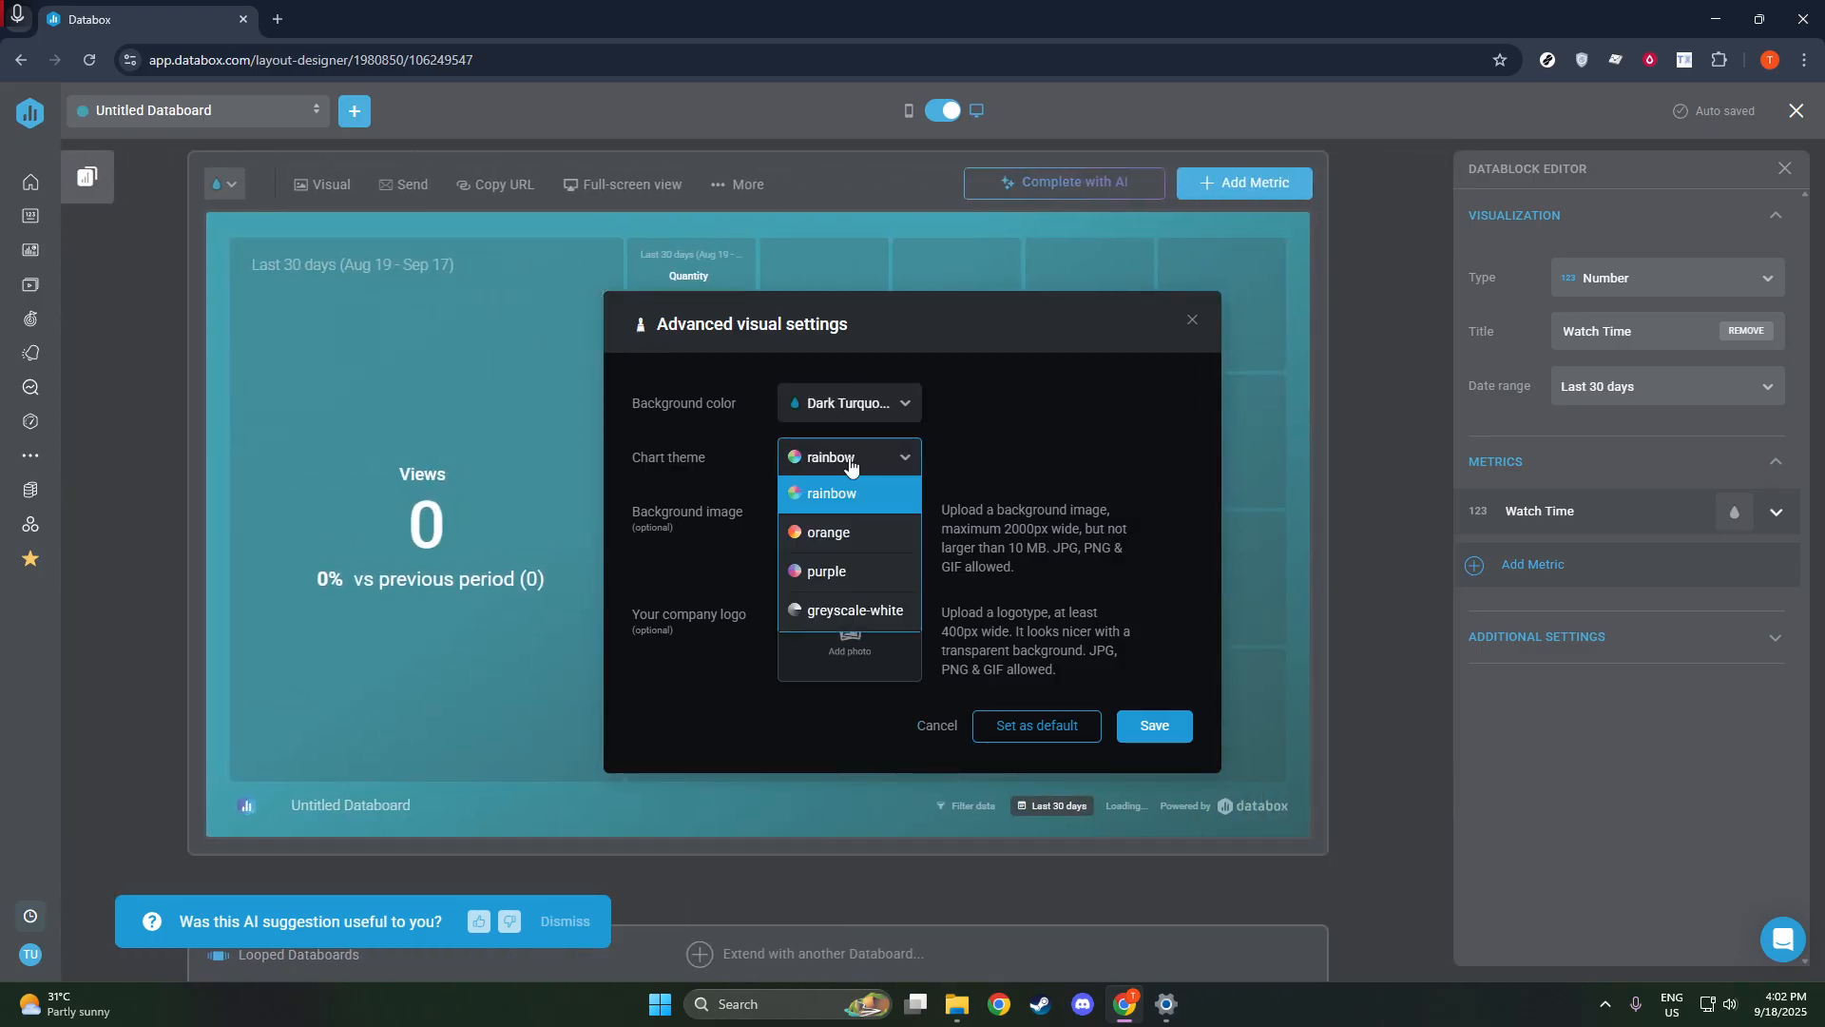
click(859, 571)
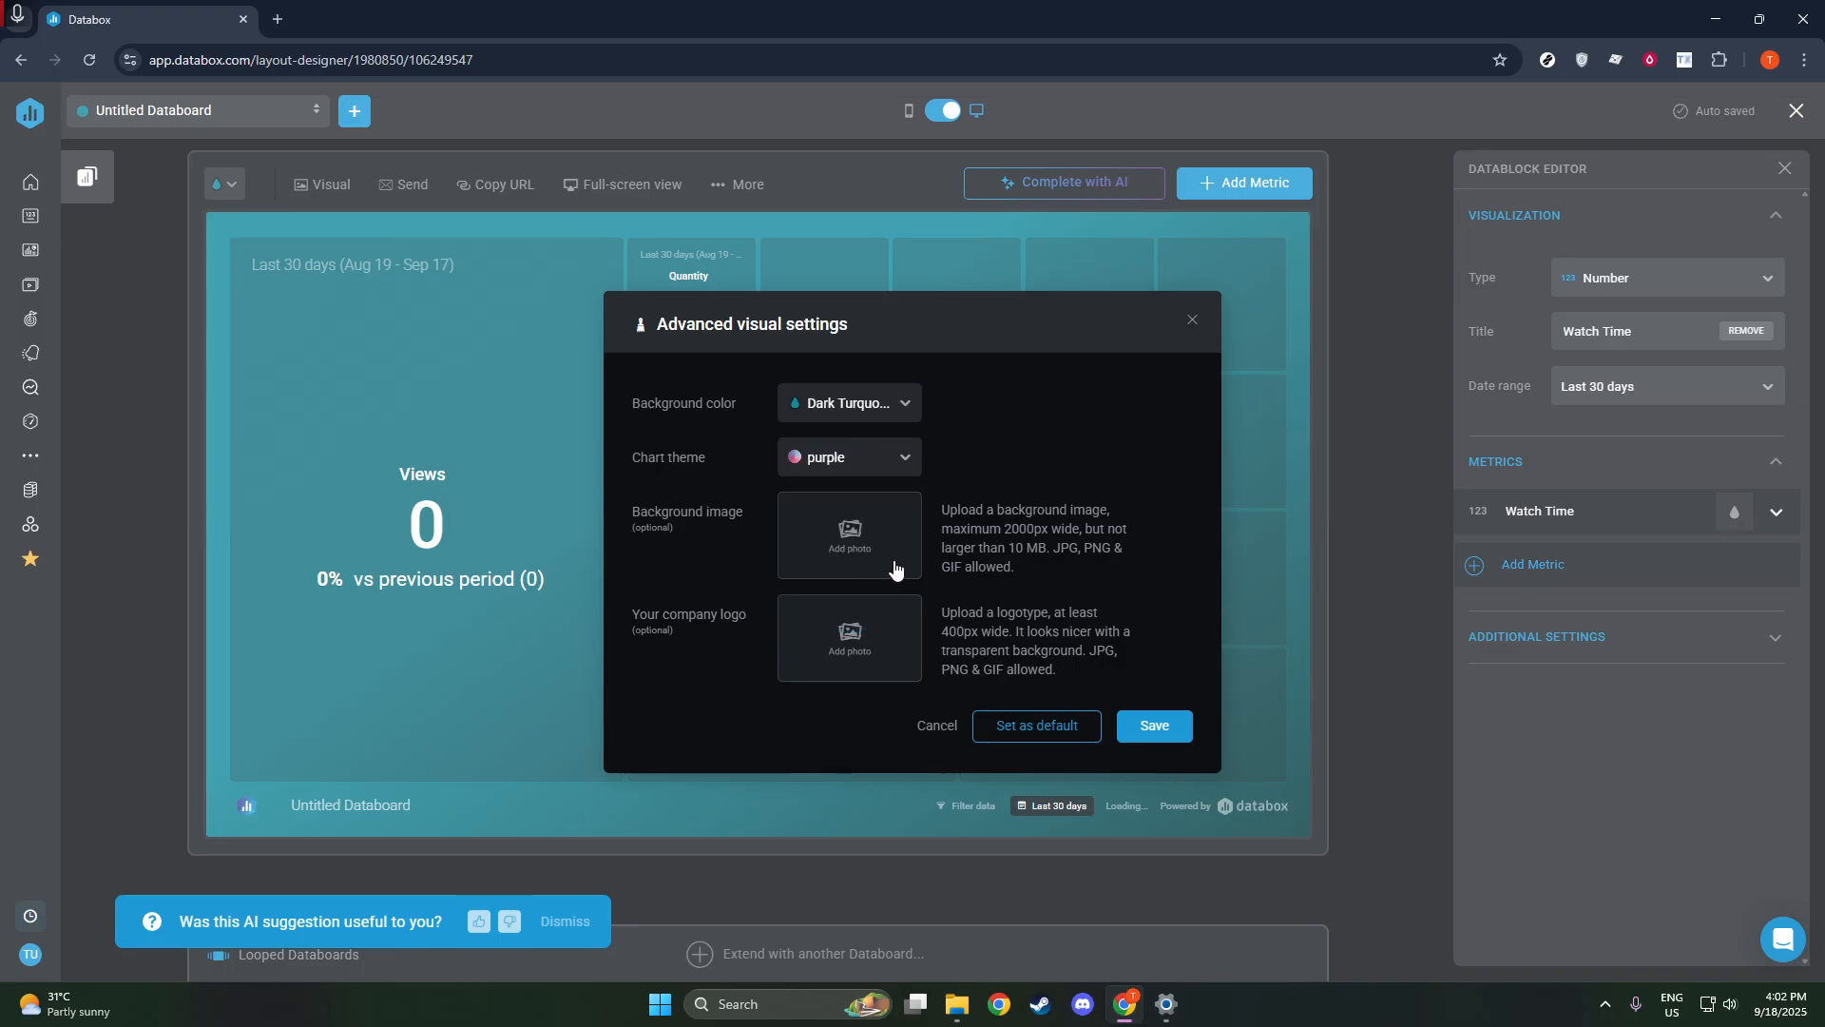
click(1154, 734)
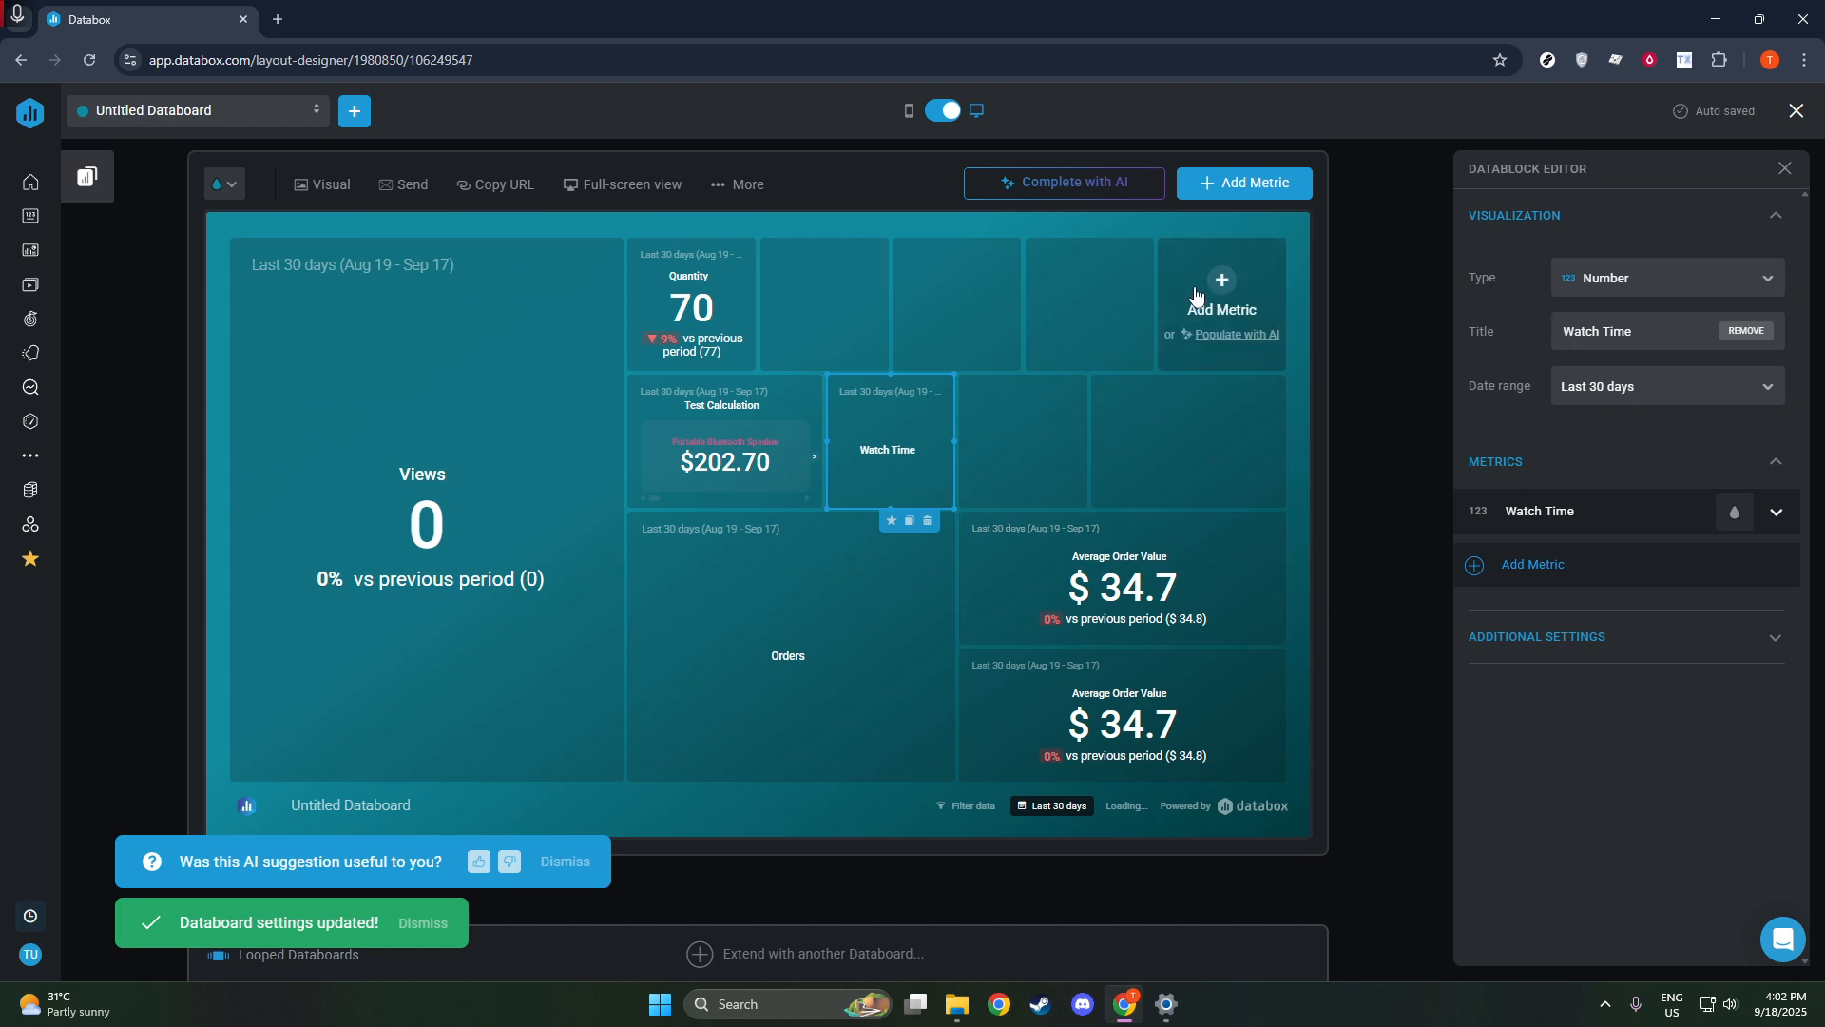
click(1784, 168)
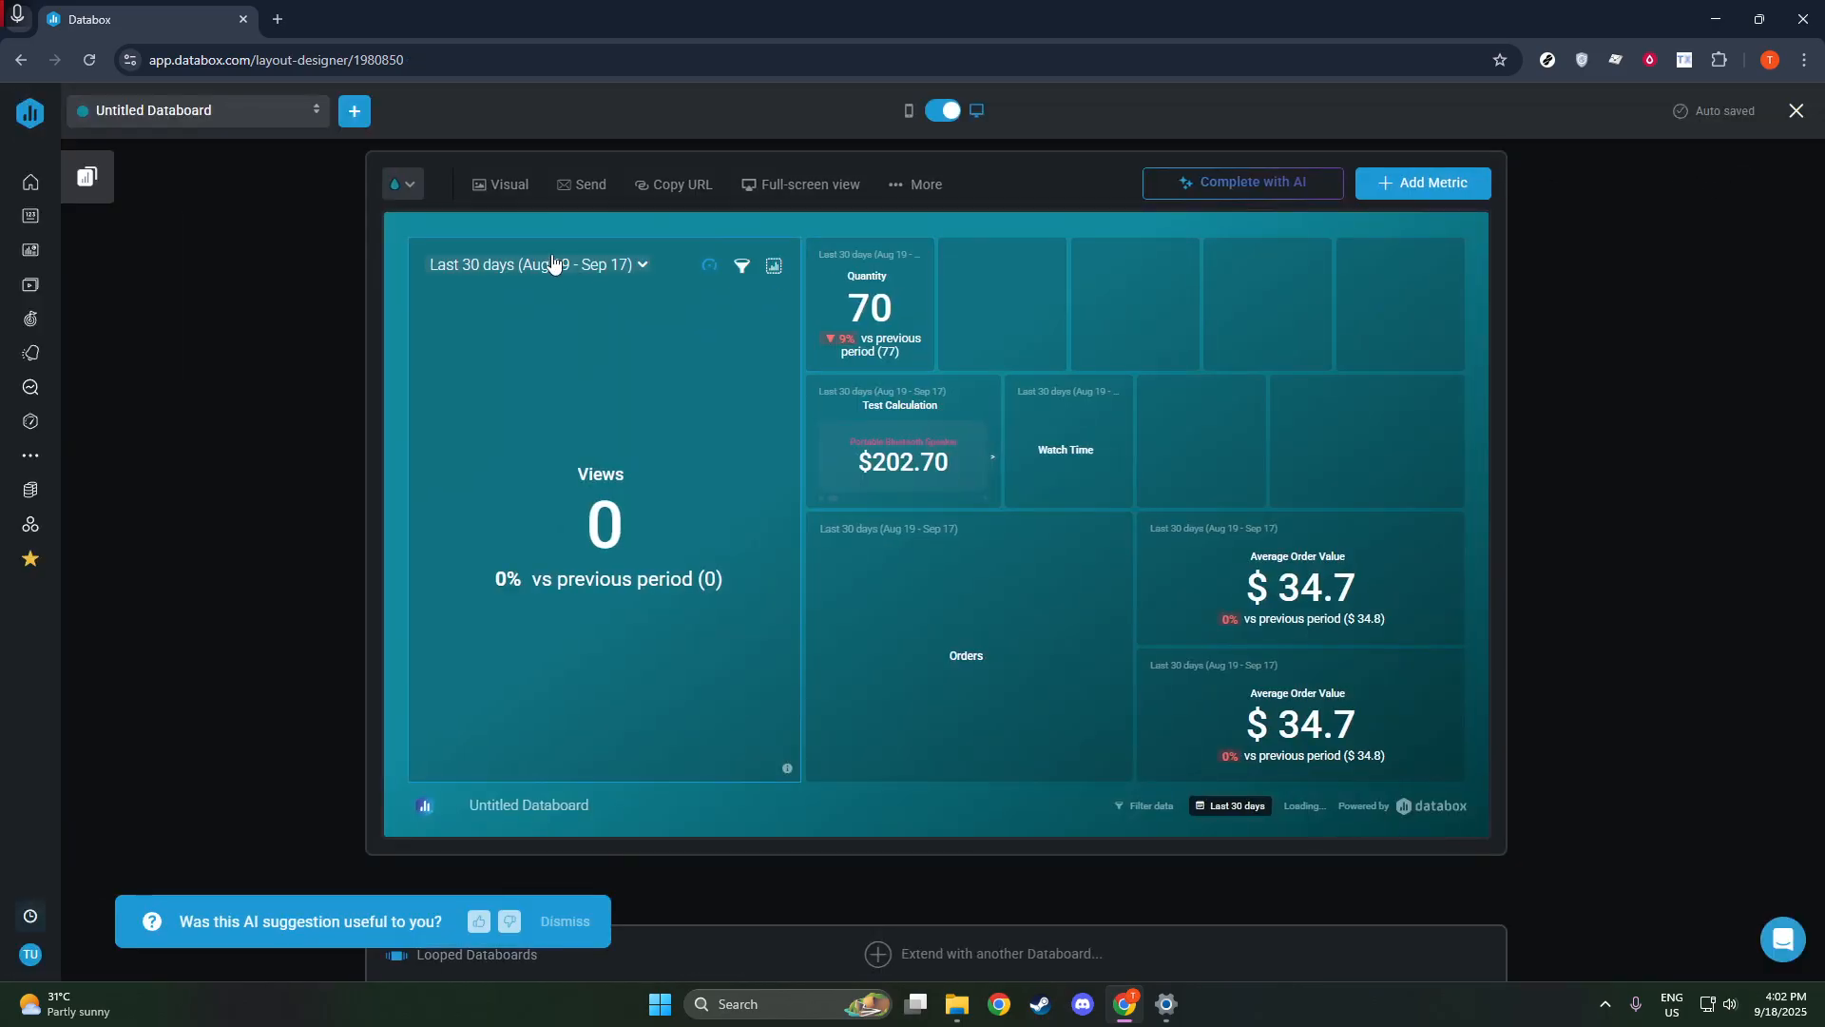
click(927, 195)
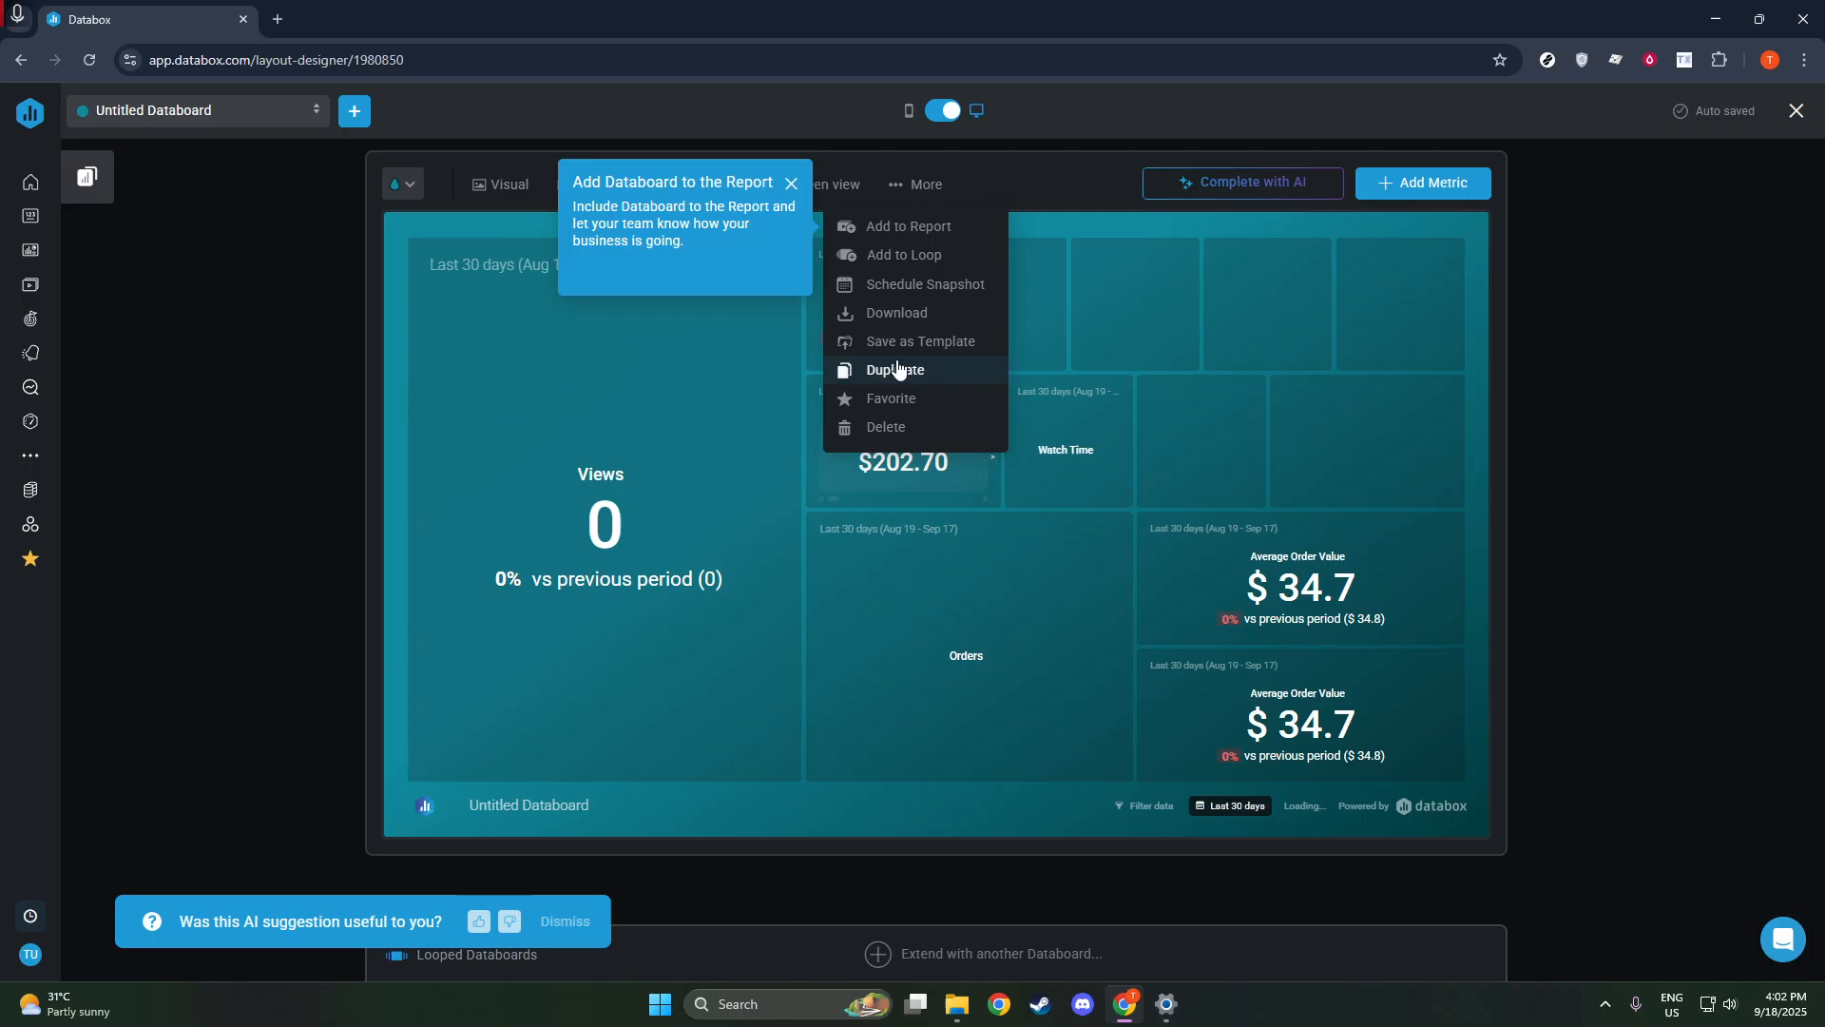
click(1573, 313)
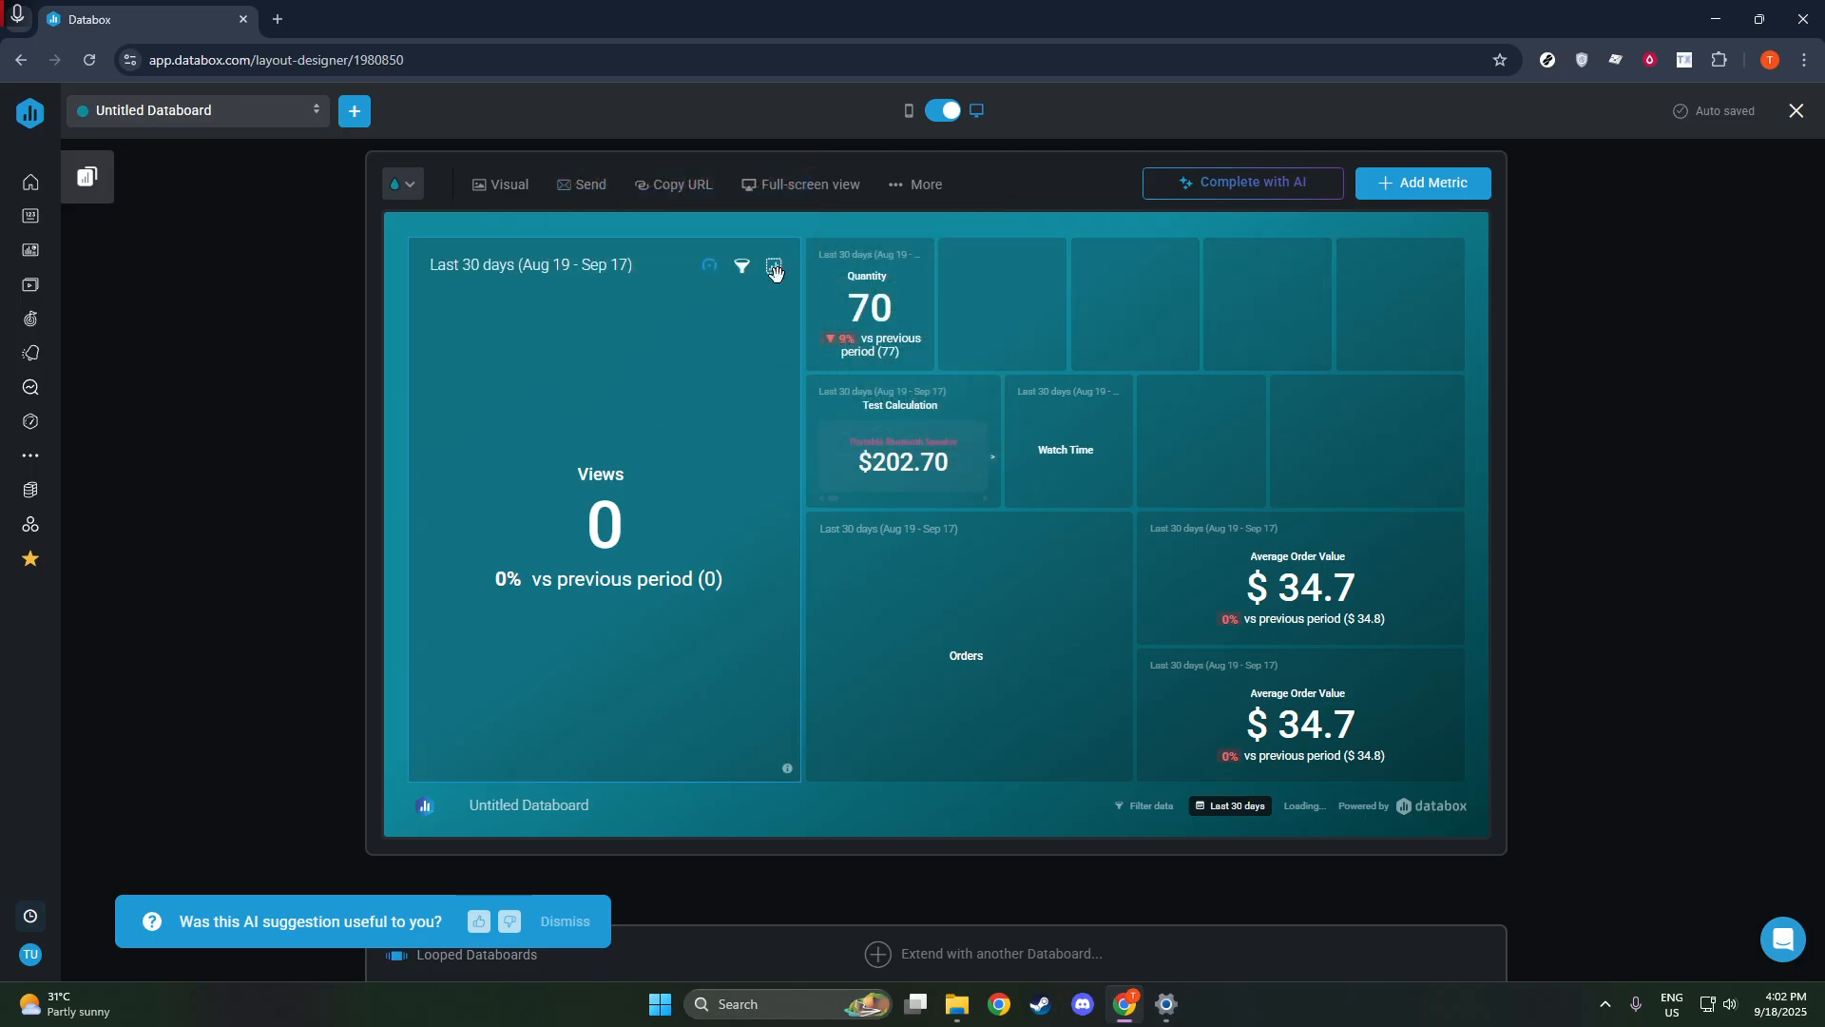